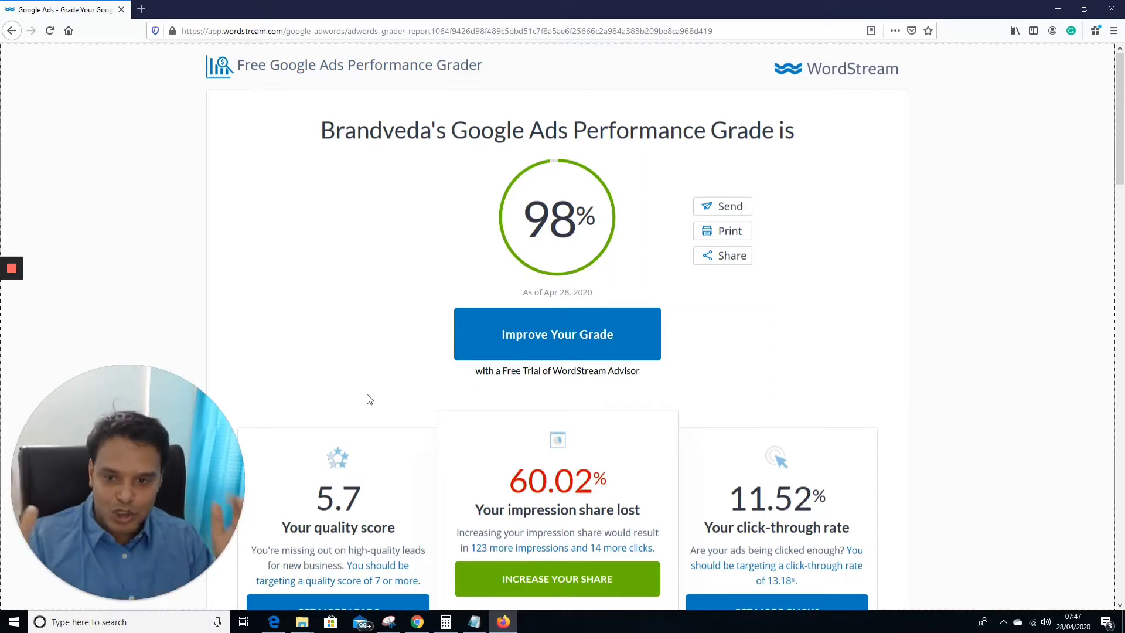
# Review Brandveda's Google Ads performance grade, quality score, impression share lost, click-through rate and overall performance metrics in the report.
pyautogui.scroll(-1, 404, 302)
pyautogui.scroll(1, 402, 301)
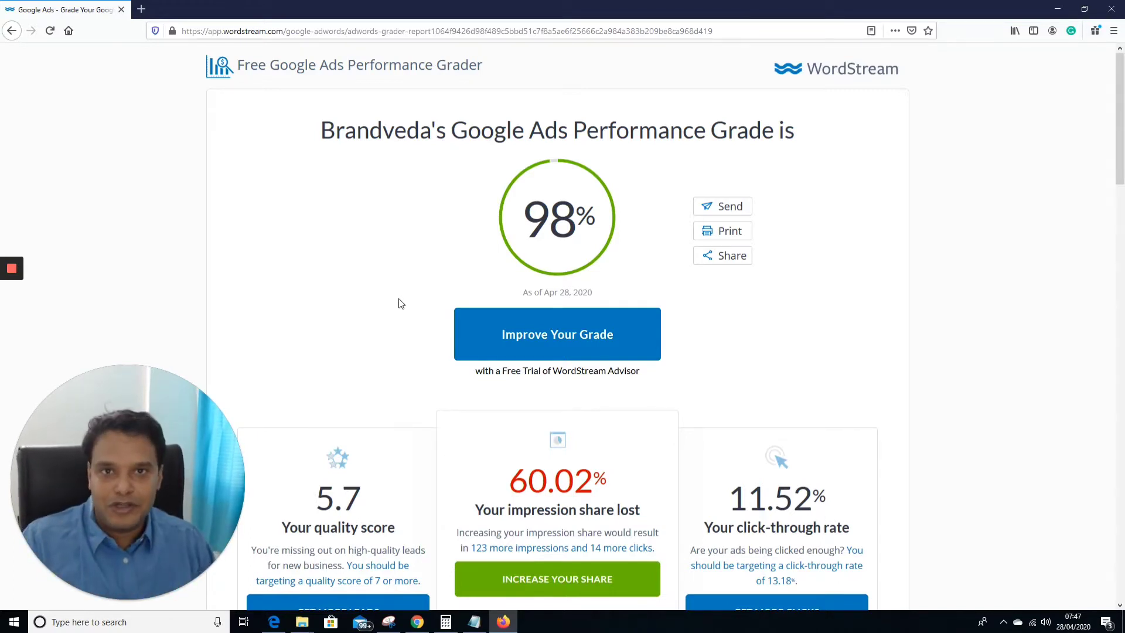
pyautogui.scroll(-3, 391, 220)
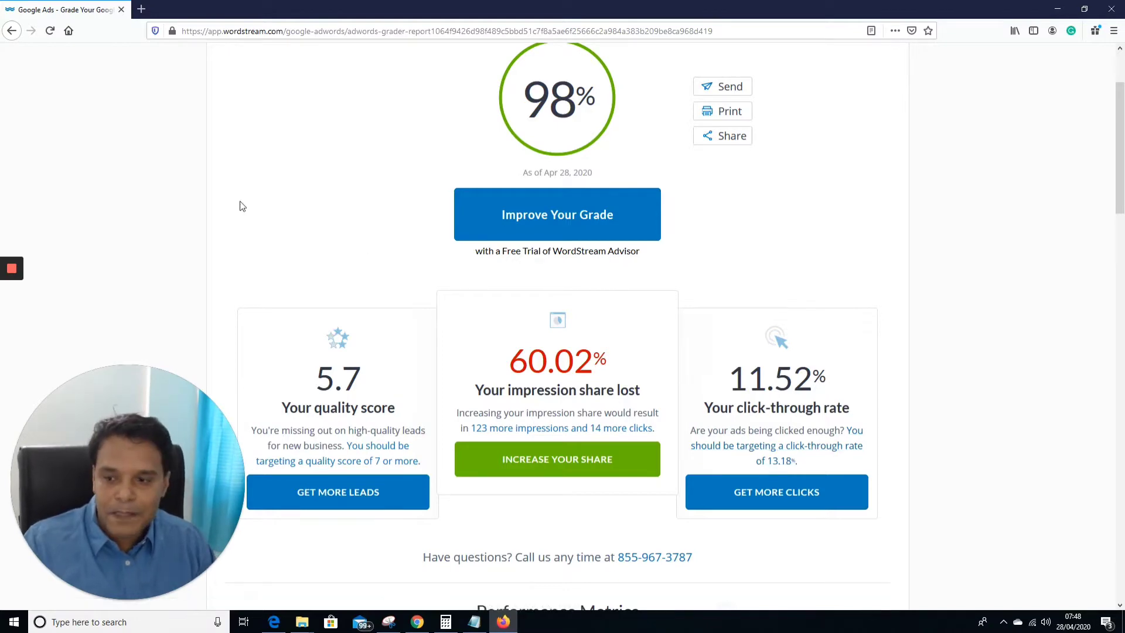
pyautogui.scroll(1, 237, 205)
pyautogui.scroll(1, 264, 210)
pyautogui.scroll(-3, 305, 264)
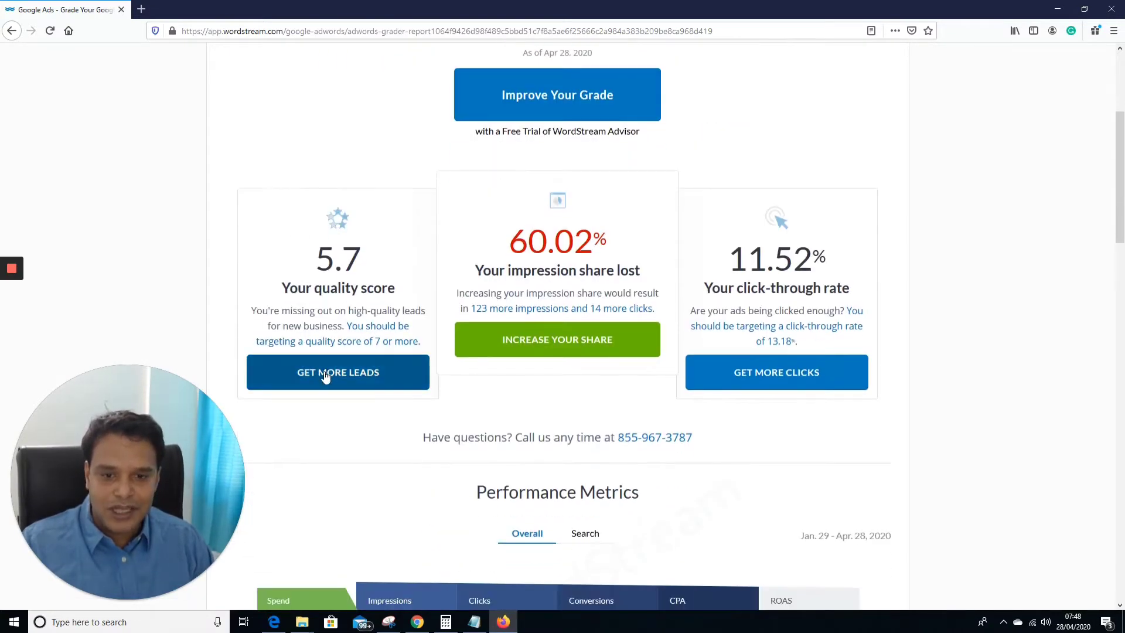
pyautogui.scroll(-3, 612, 338)
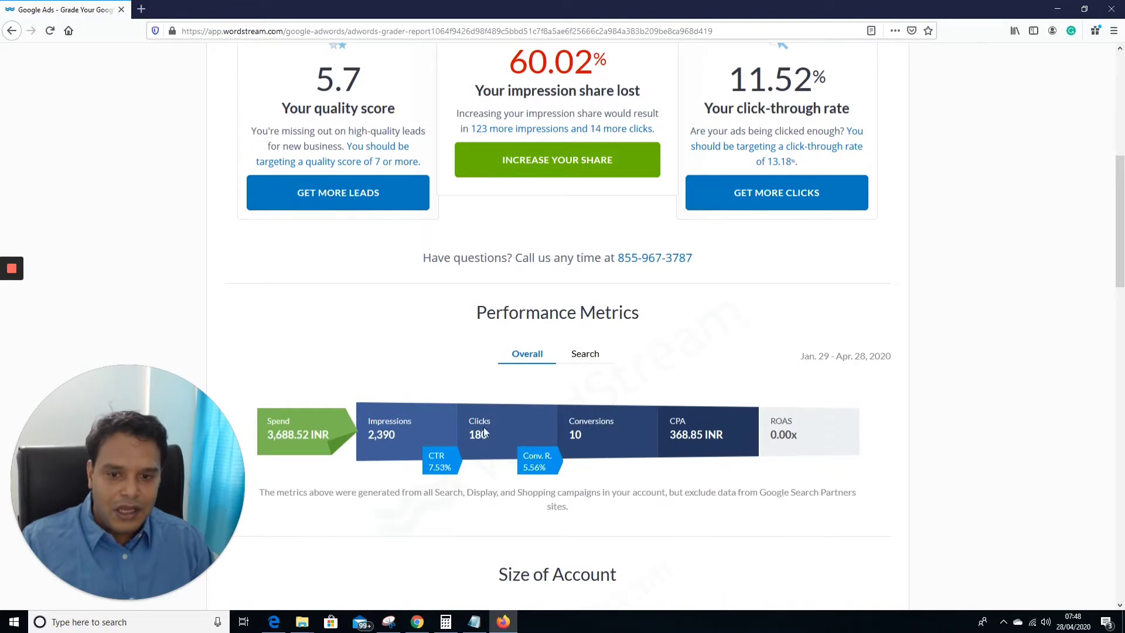
pyautogui.scroll(3, 401, 408)
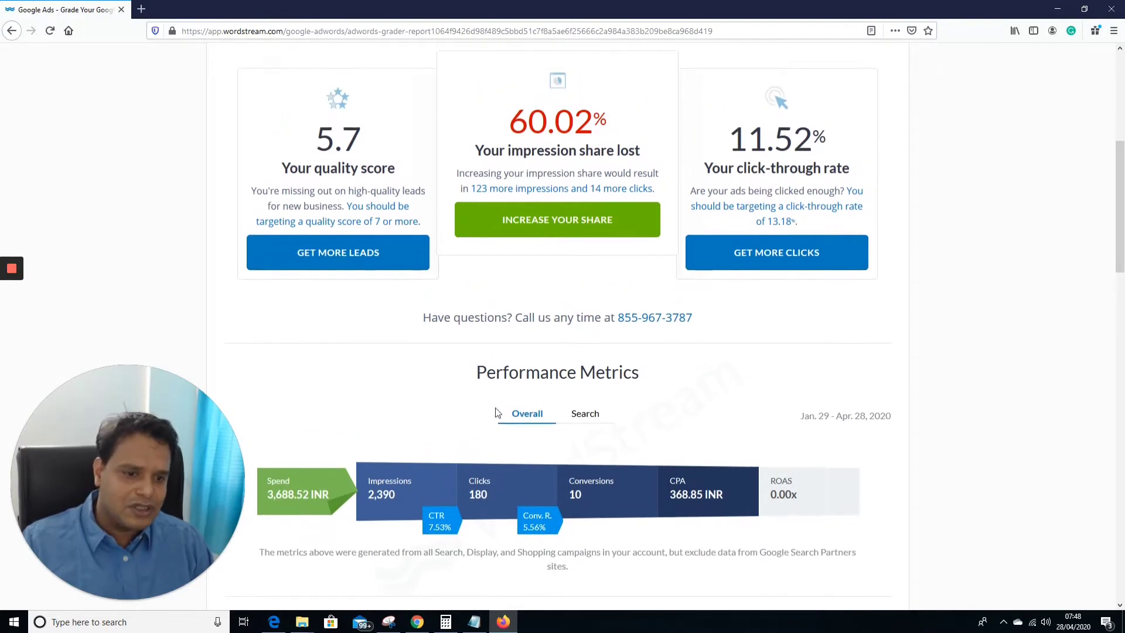
pyautogui.scroll(2, 516, 401)
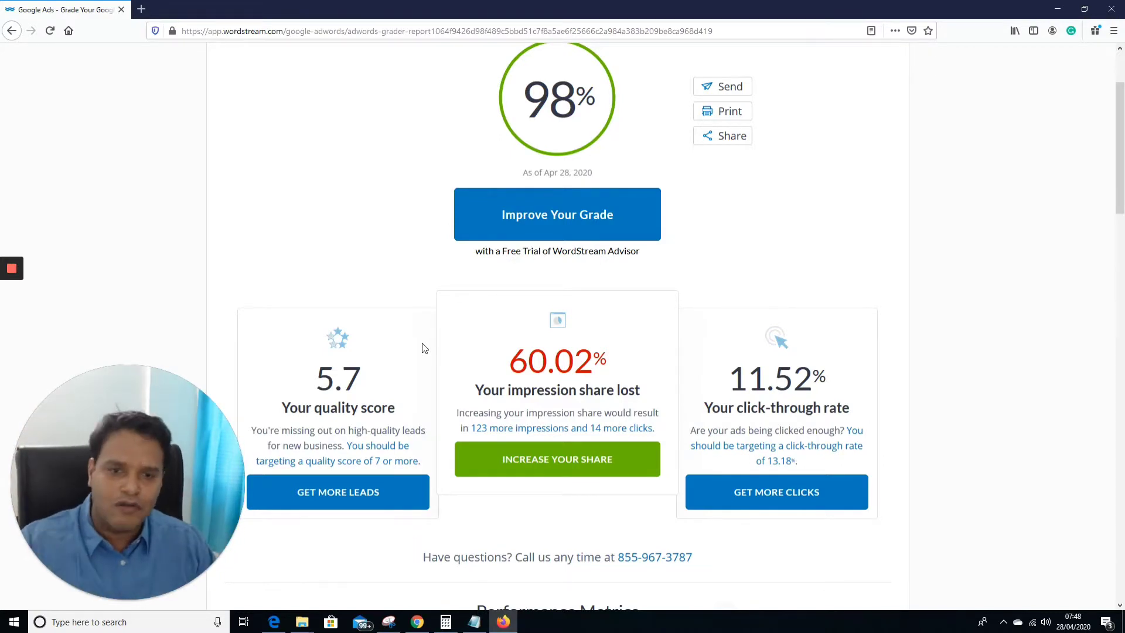
pyautogui.scroll(1, 389, 316)
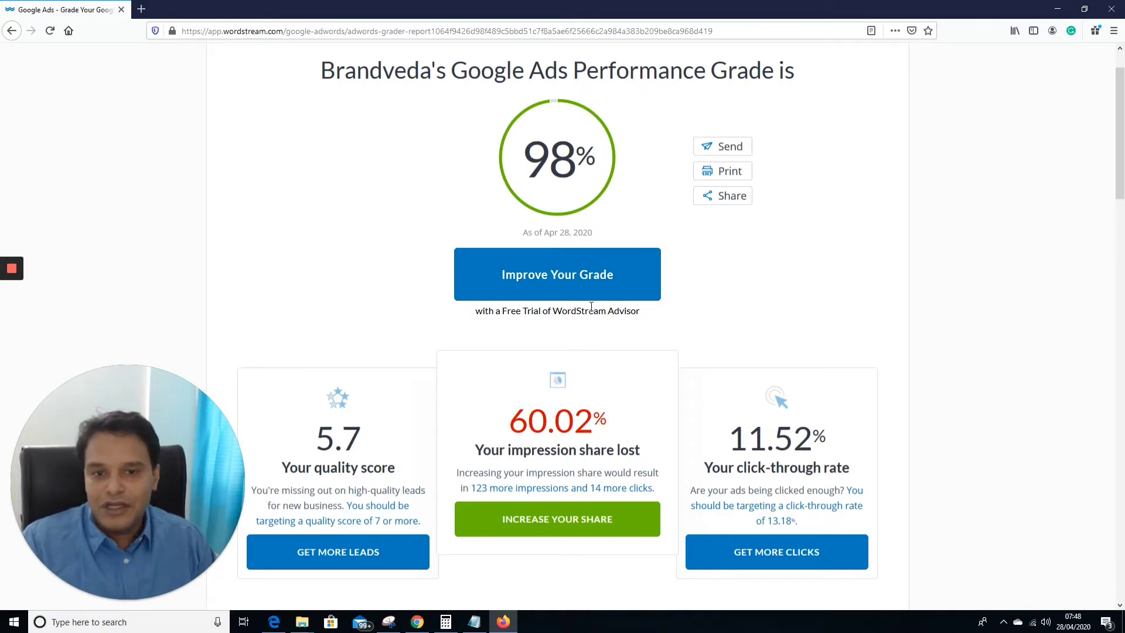
# Open the free WordStream Advisor trial sign-up from Improve Your Grade and enter the account password in both the create and confirm fields.
pyautogui.click(576, 274)
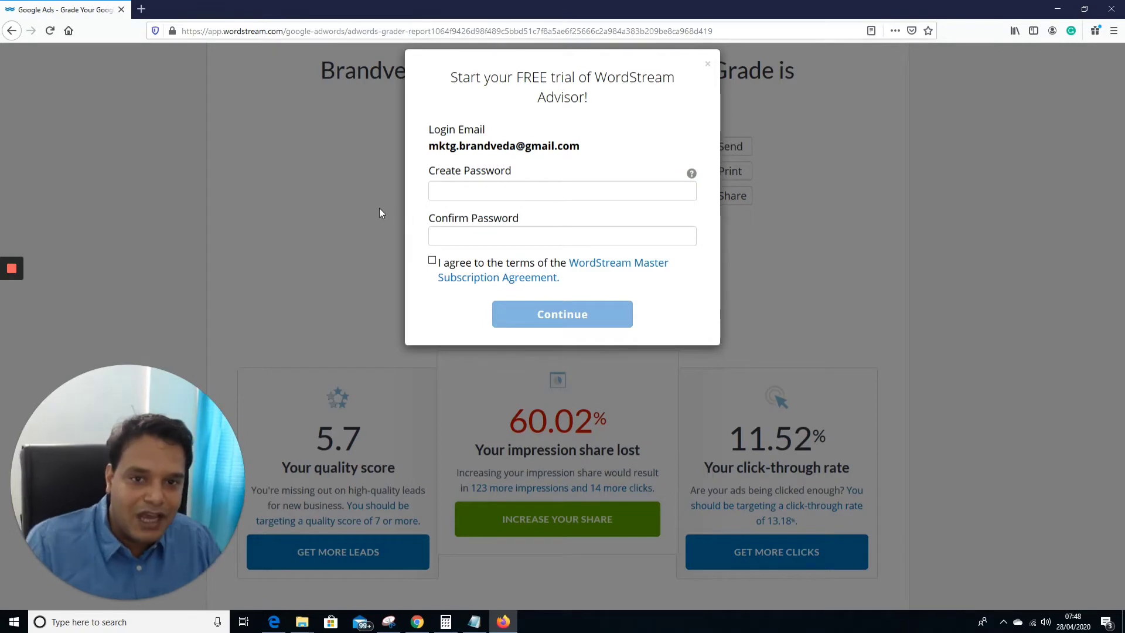
pyautogui.click(470, 194)
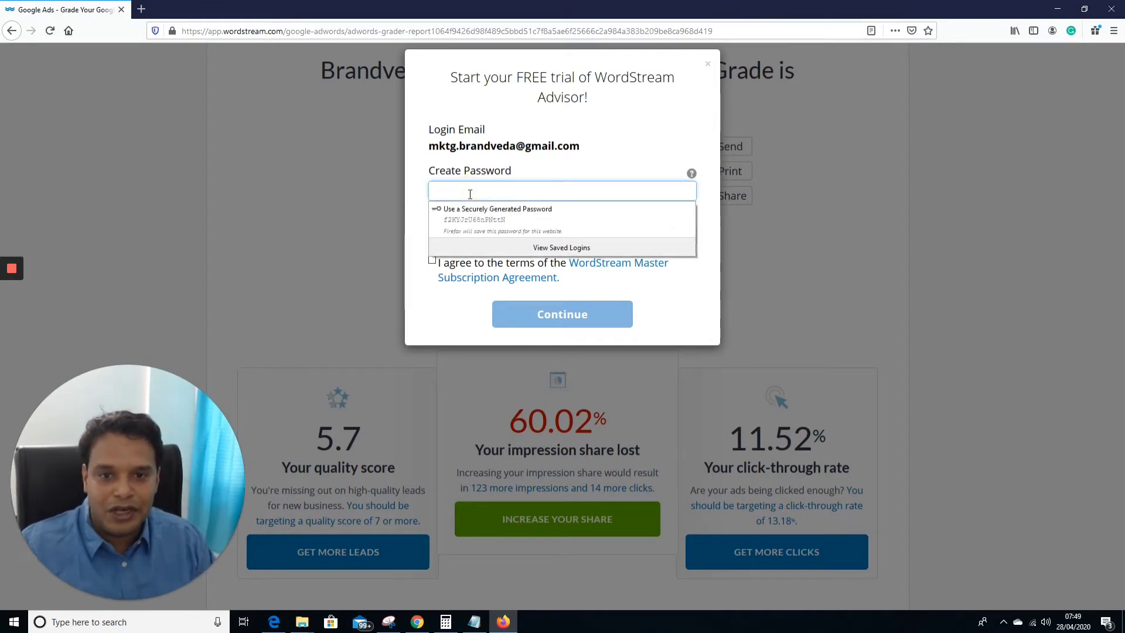
pyautogui.write('••••••••••')
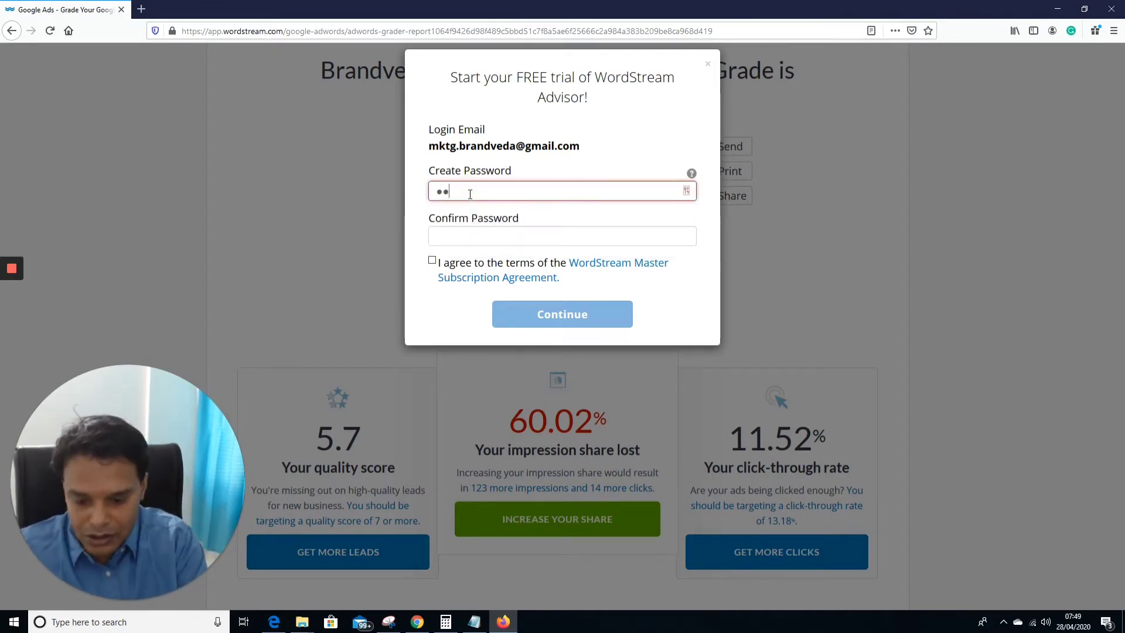
pyautogui.write('••••')
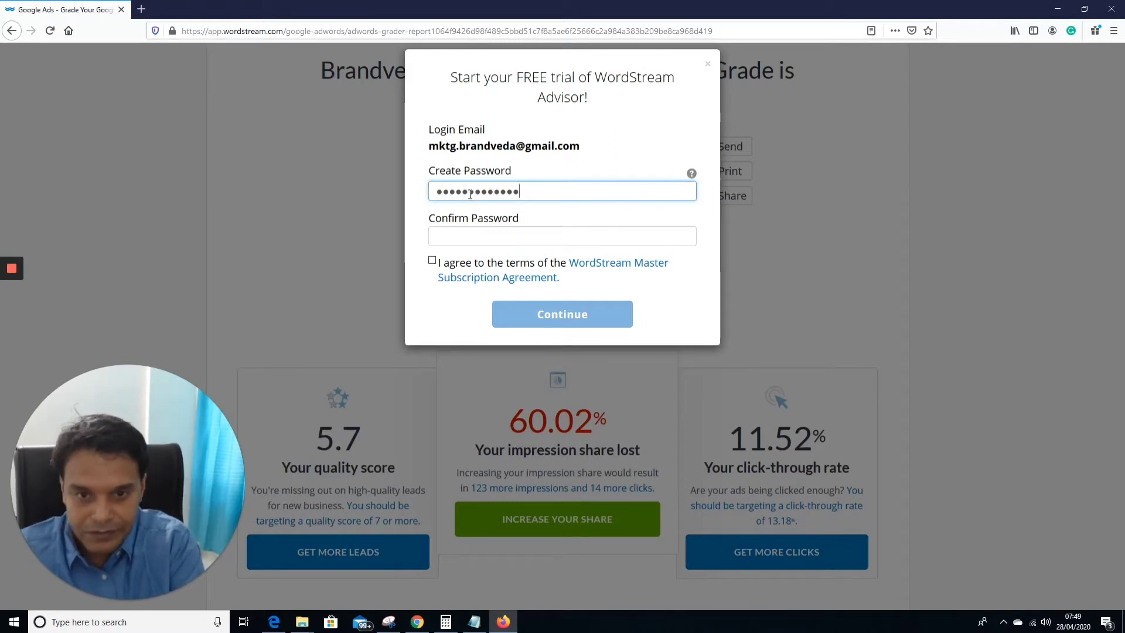
pyautogui.press('Tab')
pyautogui.write('••••••••••••')
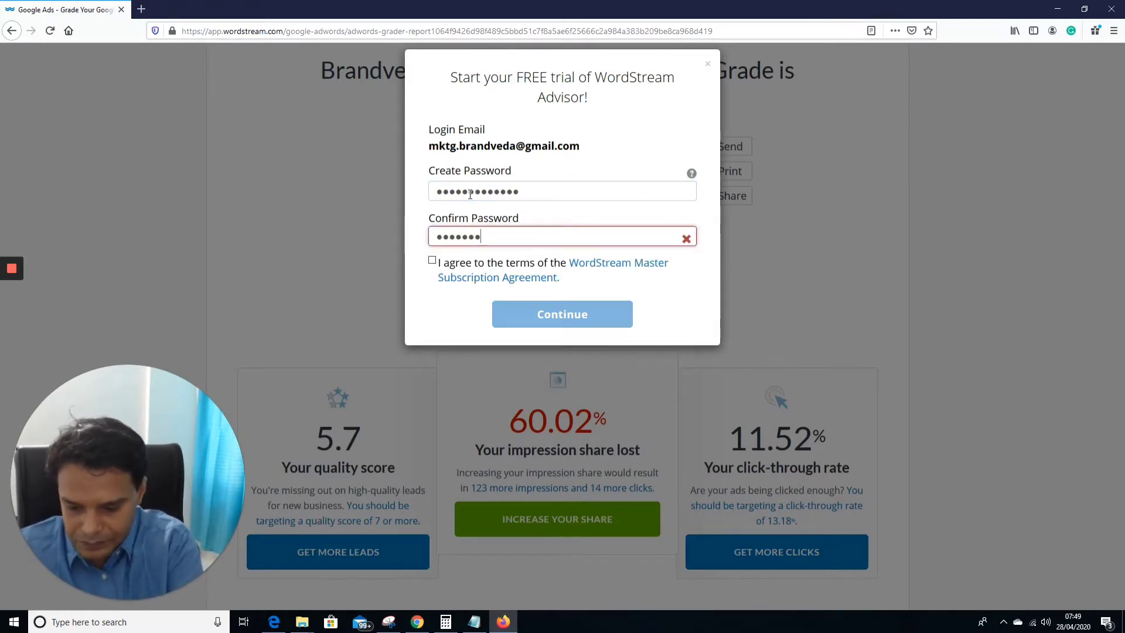
pyautogui.write('•')
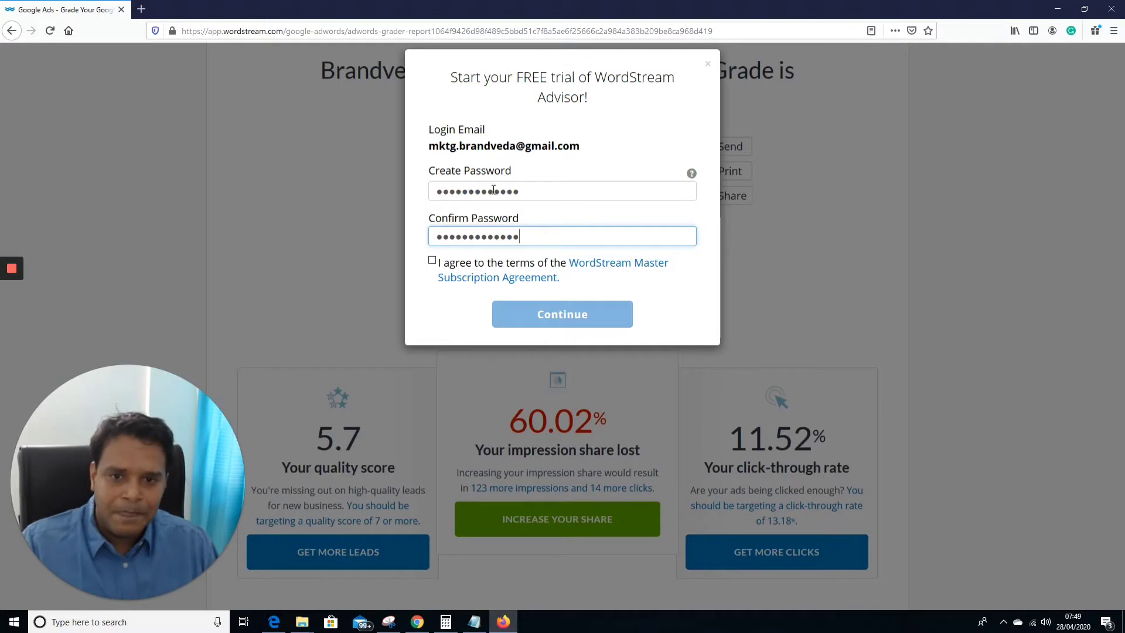
# Accept the WordStream Master Subscription Agreement, submit the trial sign-up and let the browser save the login.
pyautogui.click(432, 260)
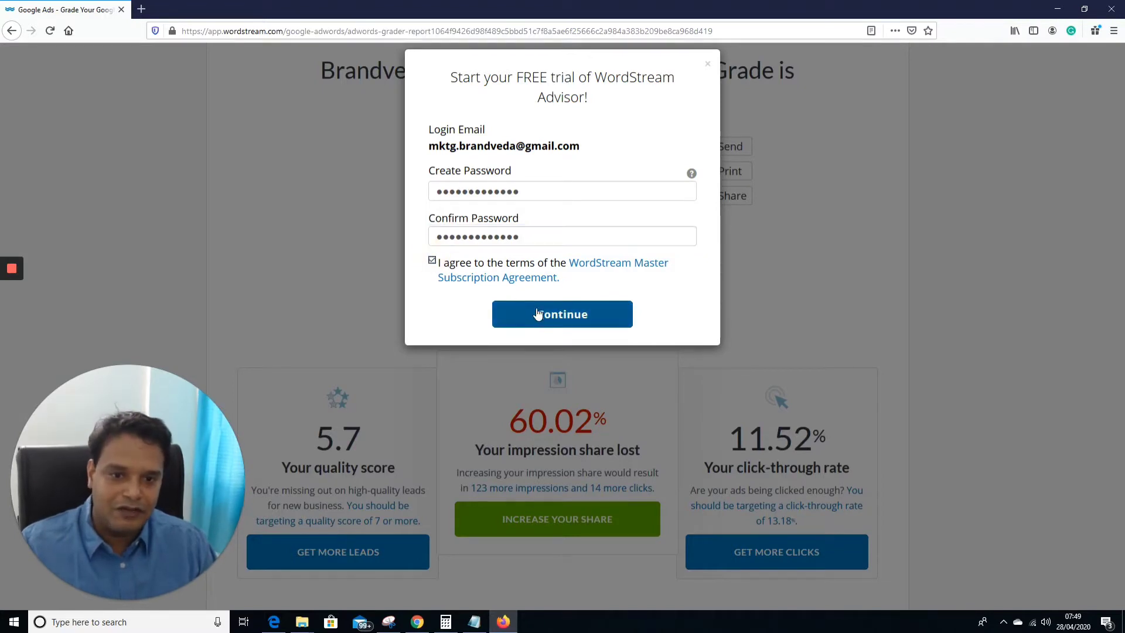
pyautogui.click(546, 314)
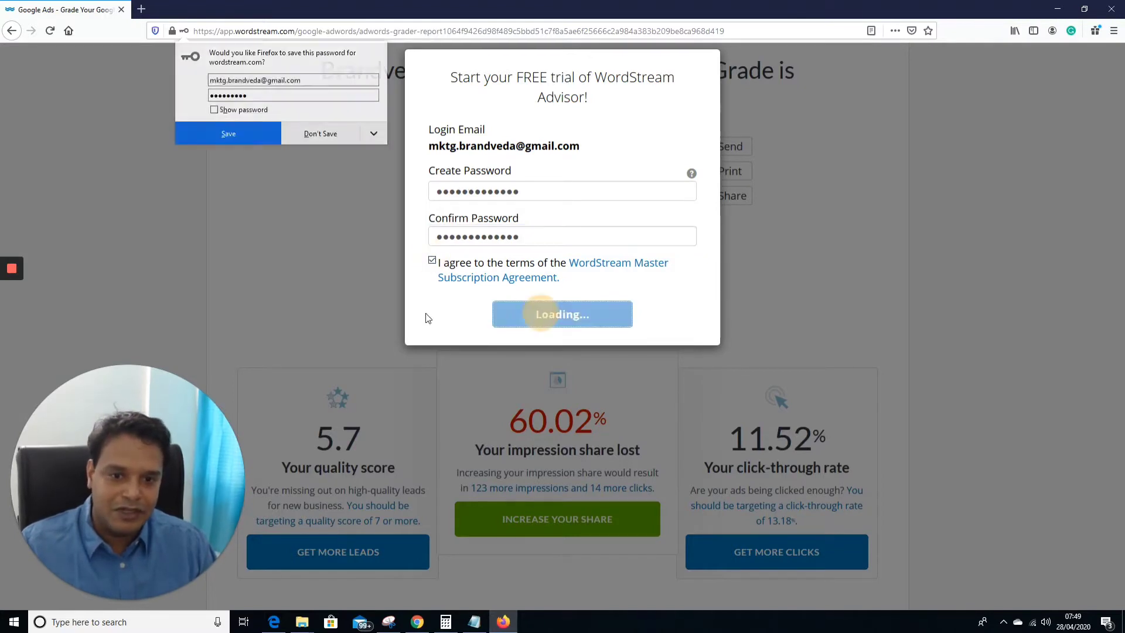
pyautogui.click(251, 131)
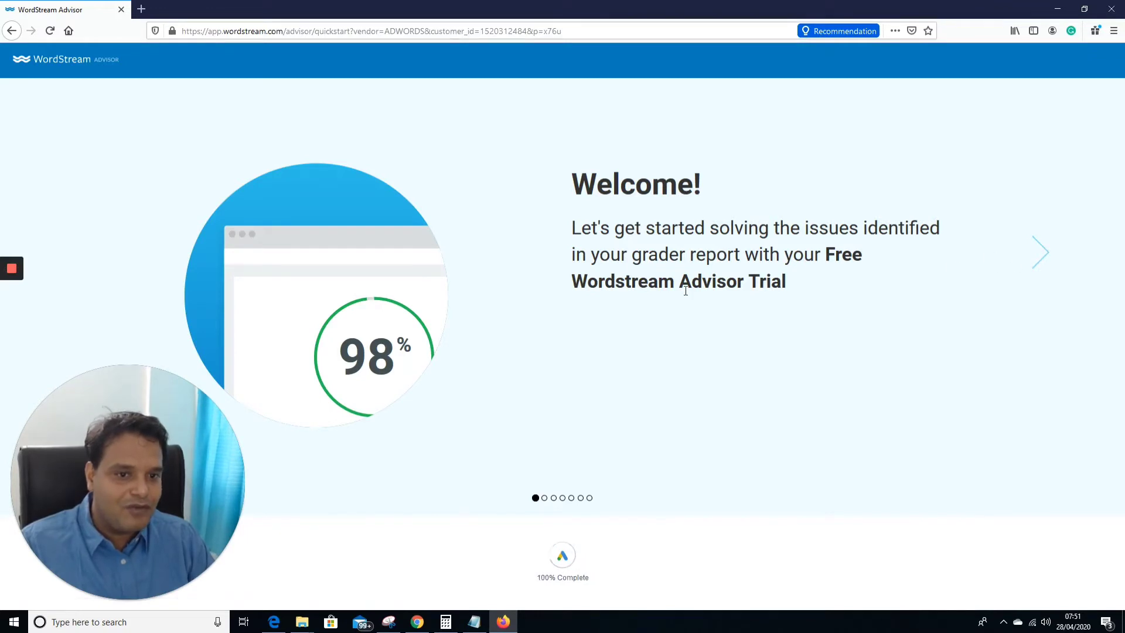
# Advance through the trial's welcome slides and review the high and low performing search queries under Optimize Search Traffic.
pyautogui.click(1036, 252)
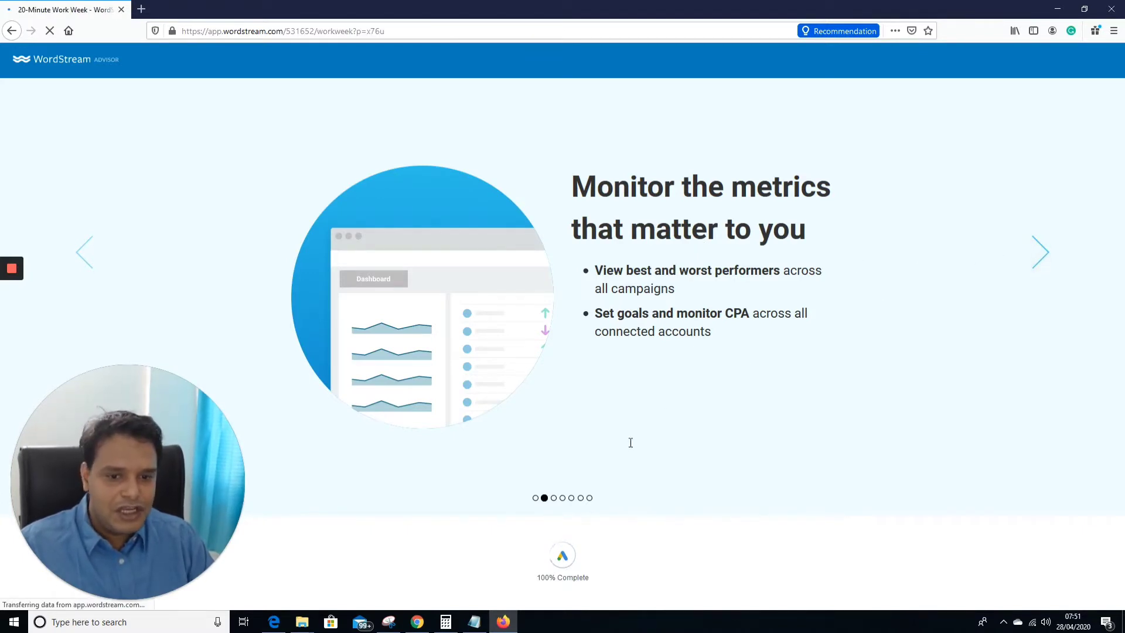
pyautogui.click(1040, 252)
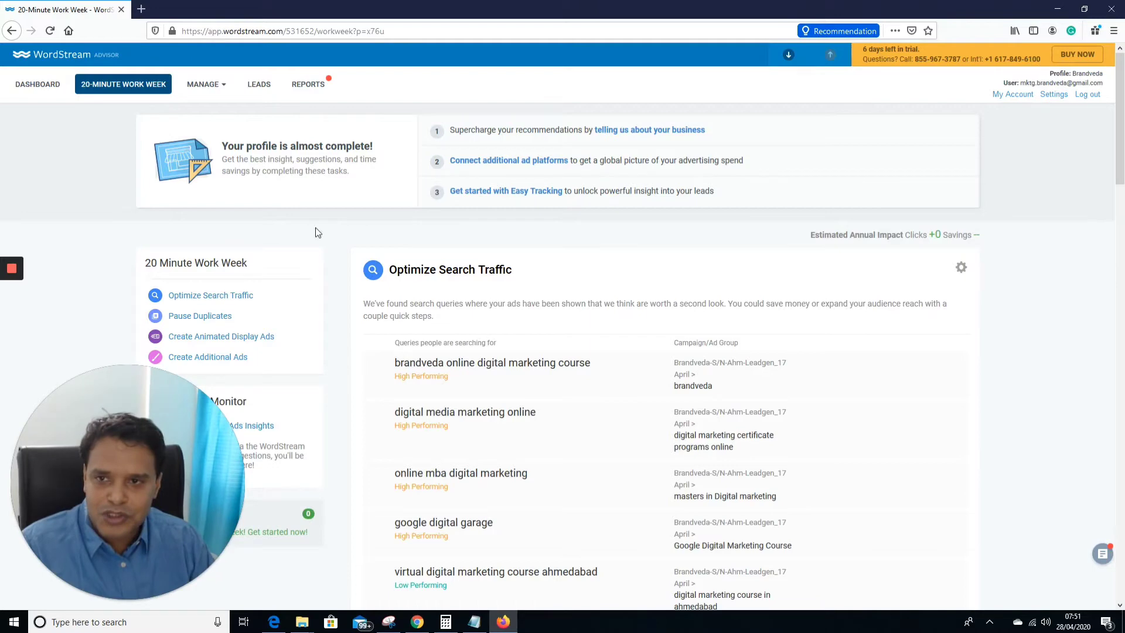
pyautogui.scroll(-3, 328, 270)
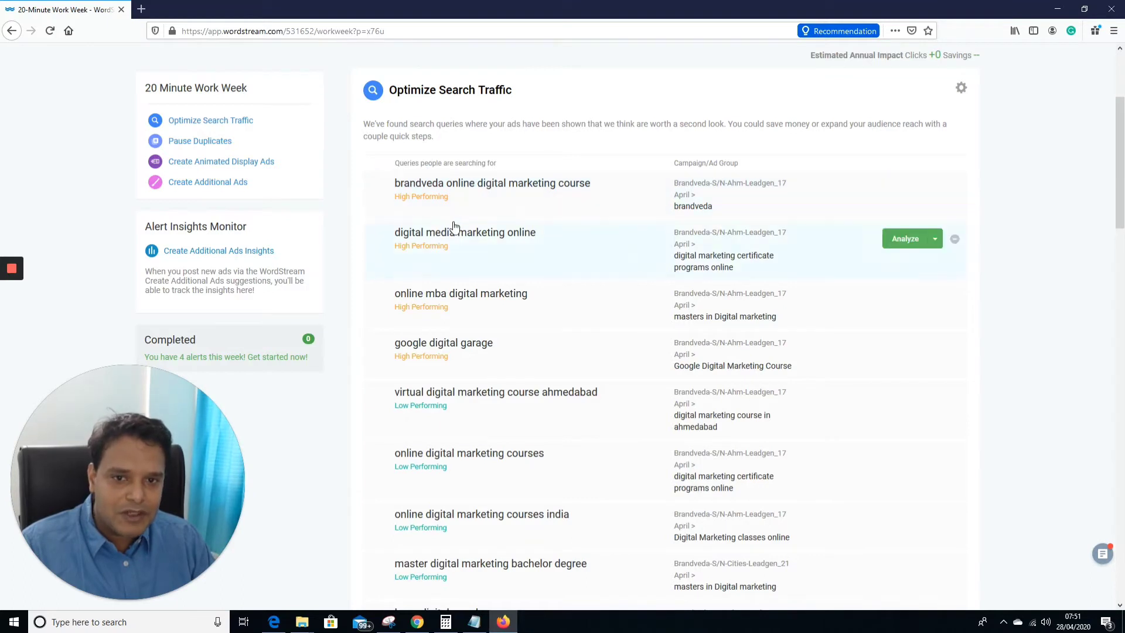
pyautogui.scroll(-1, 454, 338)
pyautogui.scroll(-2, 450, 319)
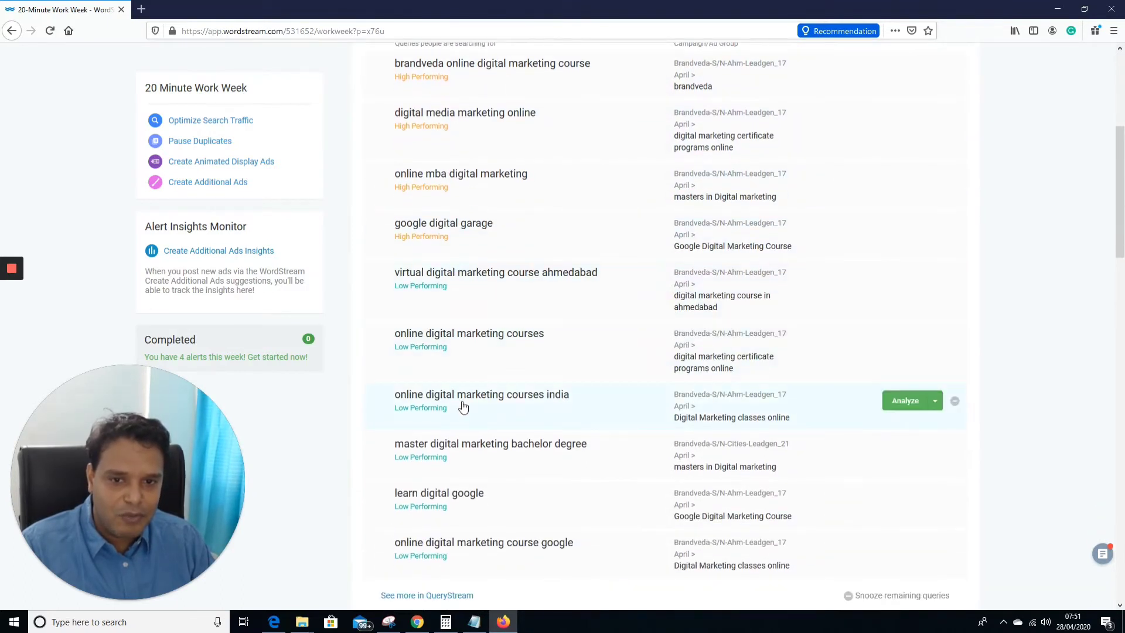
pyautogui.scroll(-2, 459, 398)
pyautogui.scroll(-2, 430, 393)
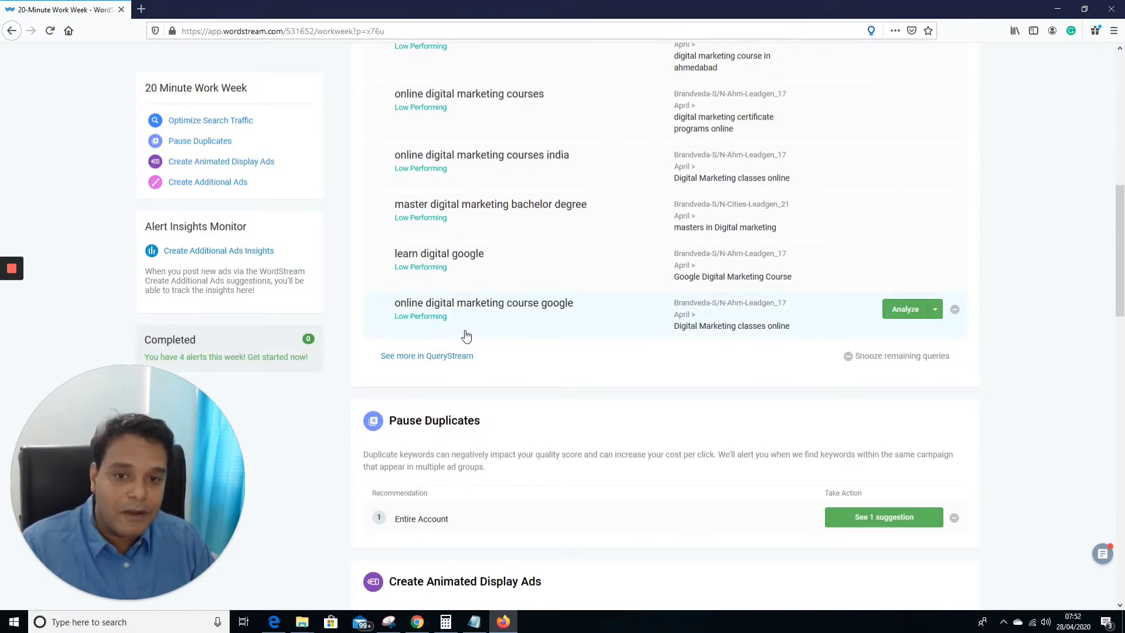
# Inspect the analysis of the query "online digital marketing course google" and review the duplicate keyword, animated display ad and additional ad recommendations.
pyautogui.click(895, 318)
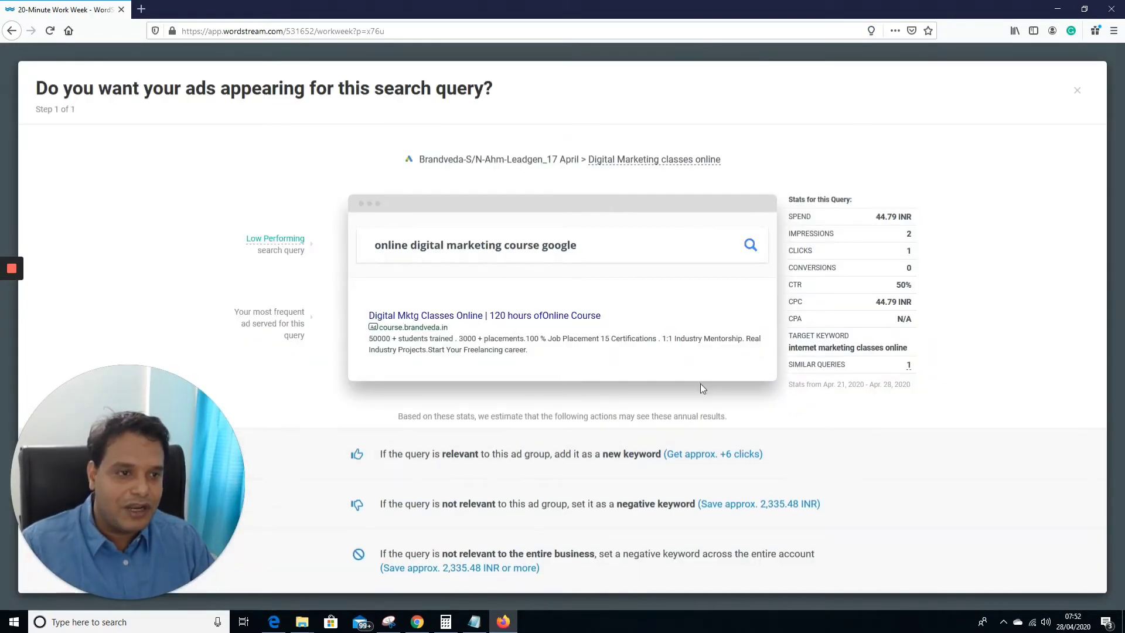
pyautogui.click(1077, 91)
pyautogui.scroll(-3, 514, 251)
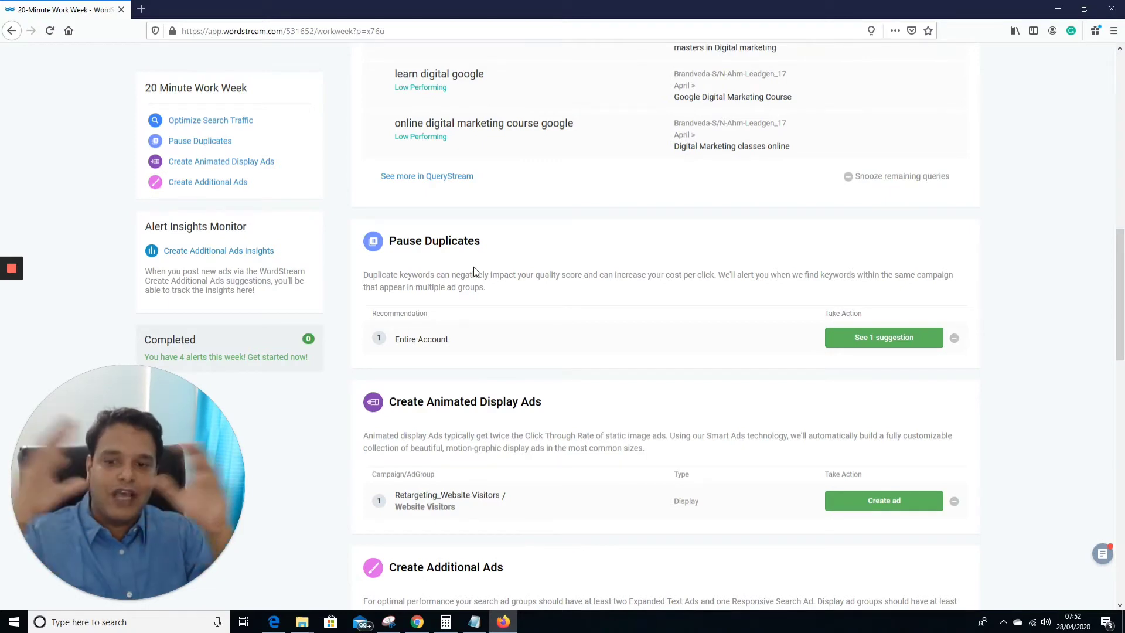
pyautogui.scroll(-2, 474, 271)
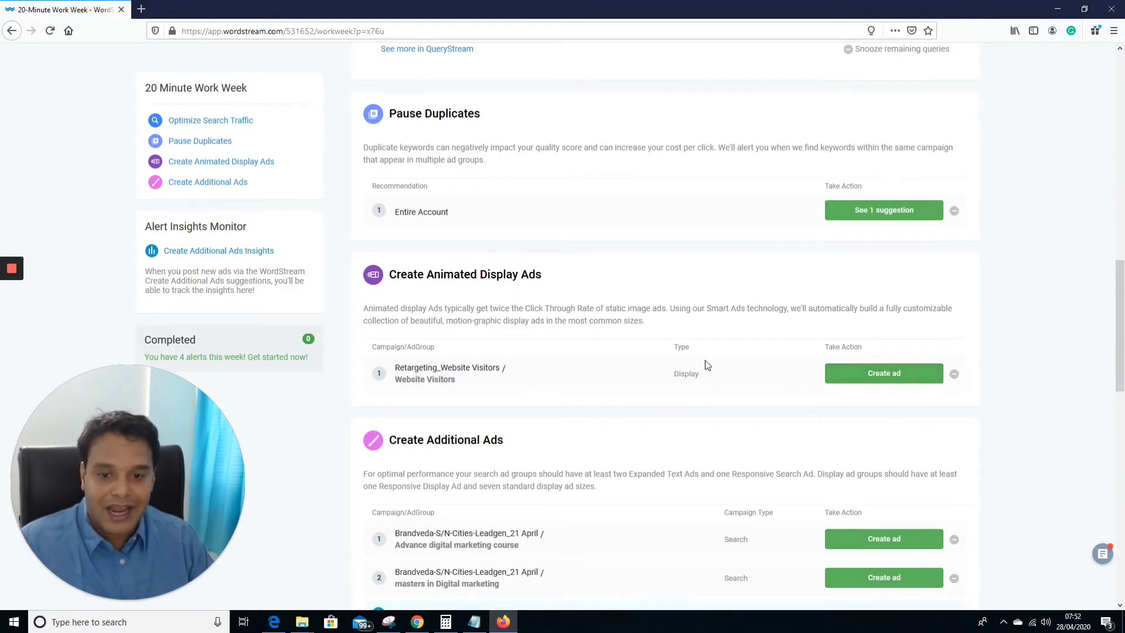
pyautogui.scroll(-2, 582, 311)
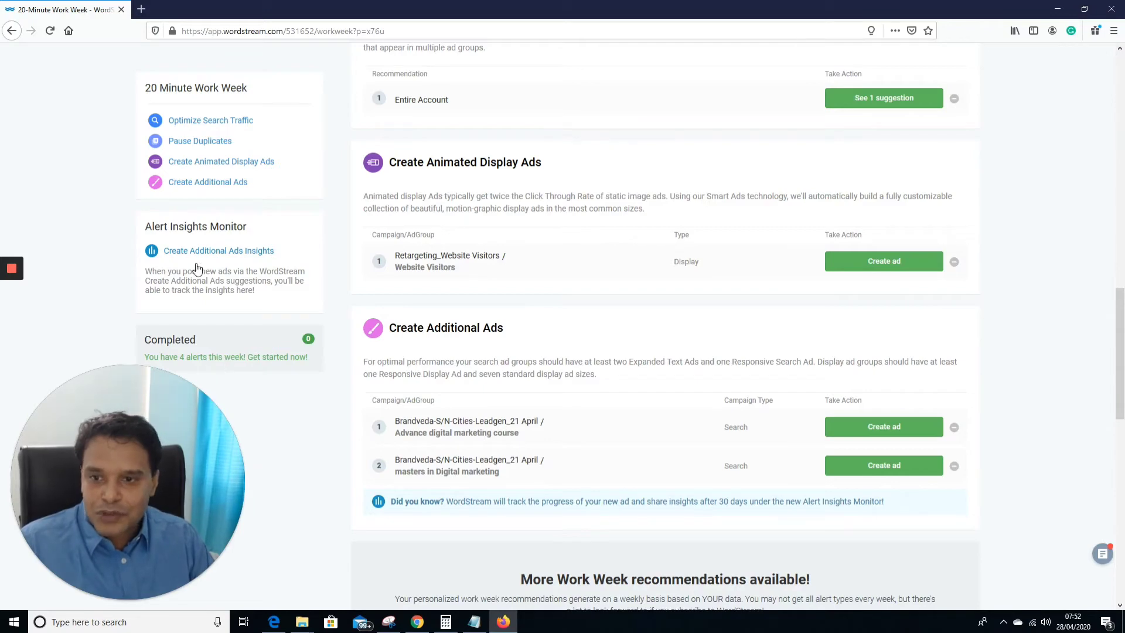
# View the Create Additional Ads Insights section and examine the overview of more Work Week recommendations.
pyautogui.click(228, 252)
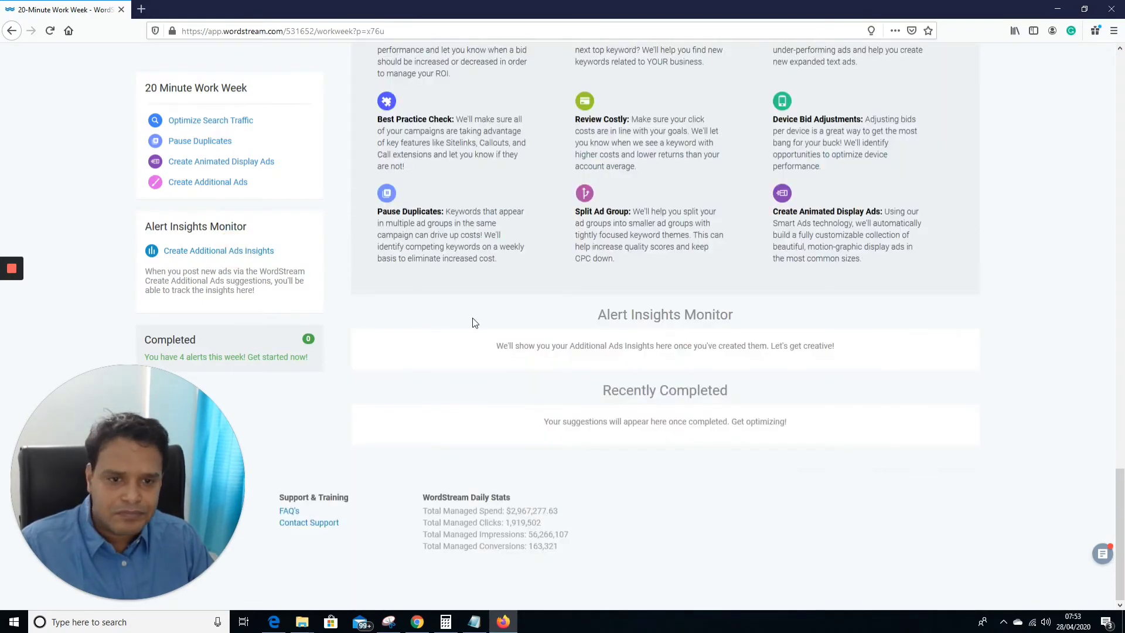
pyautogui.scroll(5, 518, 333)
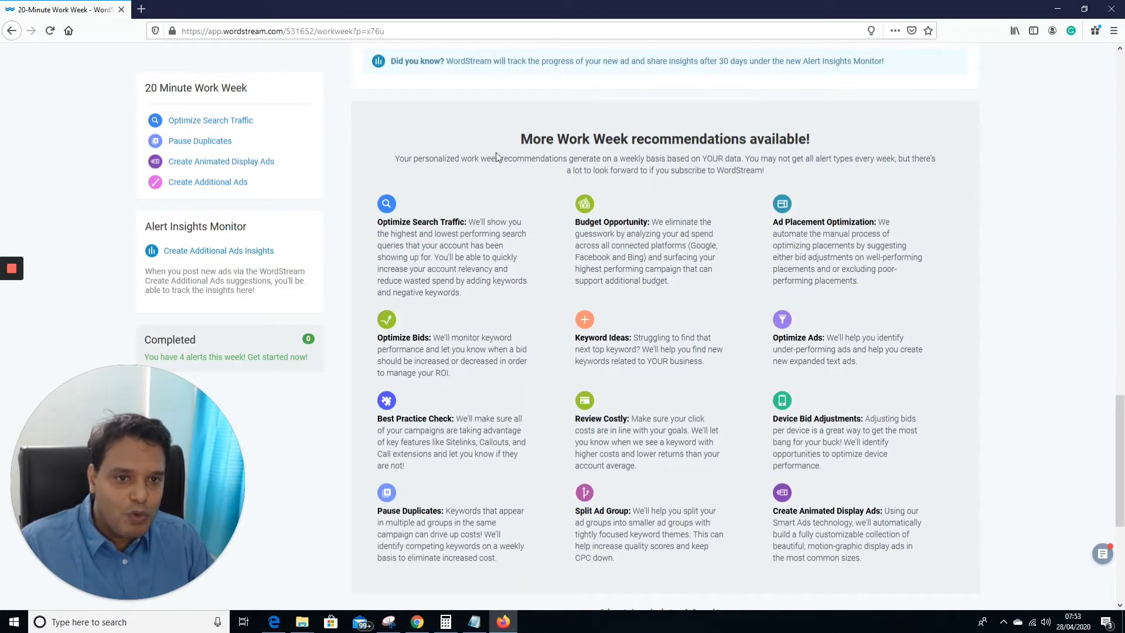
pyautogui.scroll(-5, 627, 385)
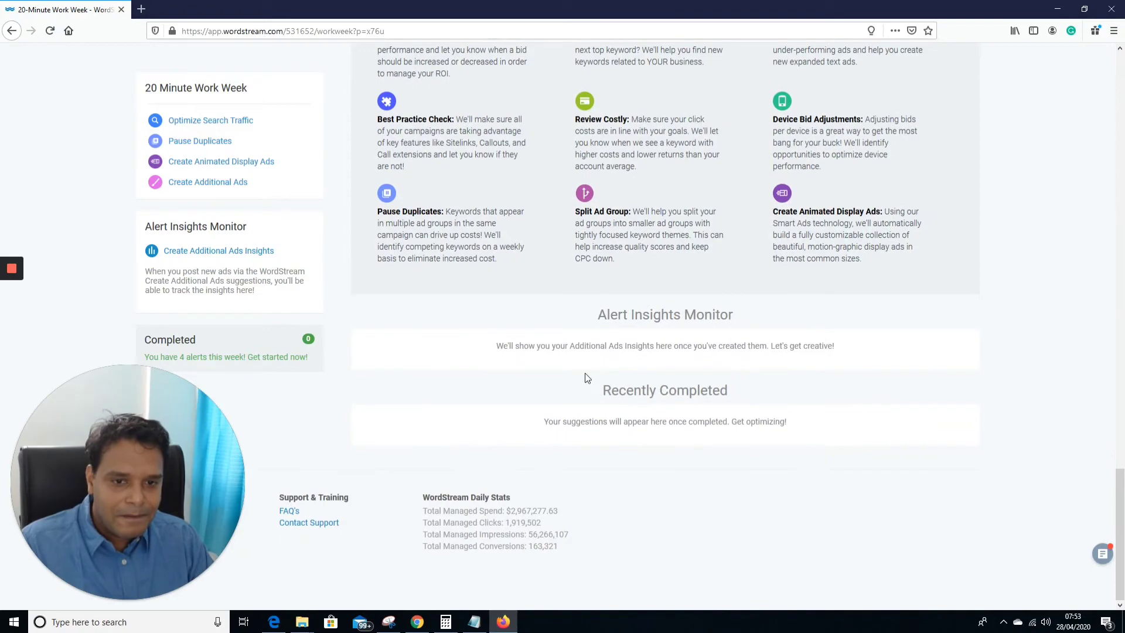
pyautogui.scroll(11, 553, 369)
pyautogui.scroll(15, 715, 342)
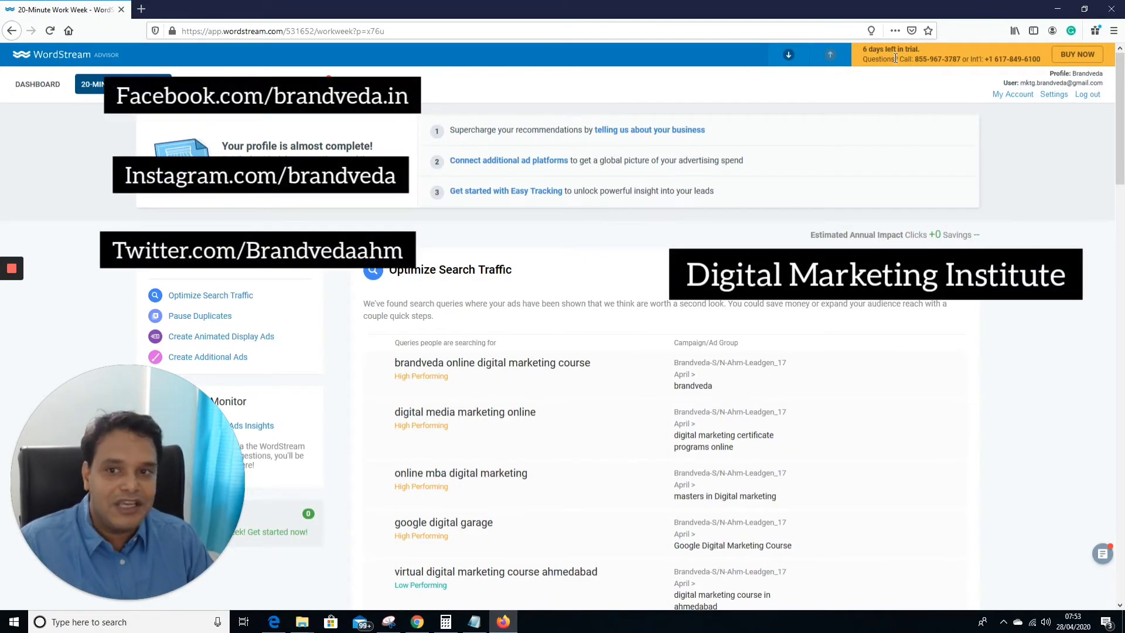
# Go to the Reports page, dismiss the introductory tip and open the Monthly Cross-Platform Success Report.
pyautogui.moveTo(234, 84)
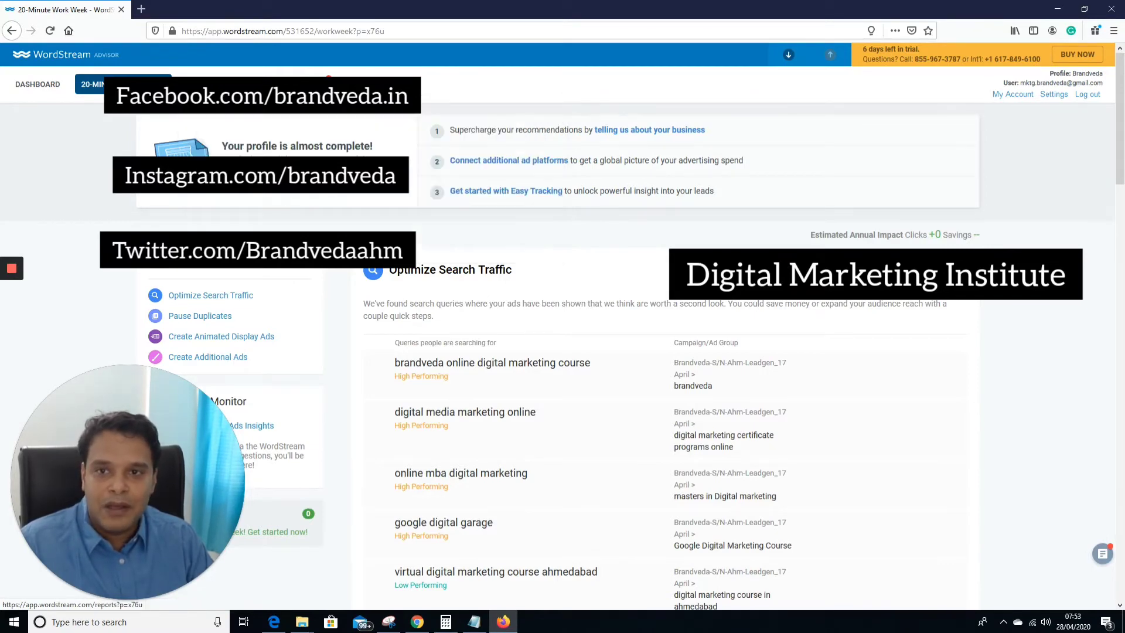
pyautogui.click(311, 84)
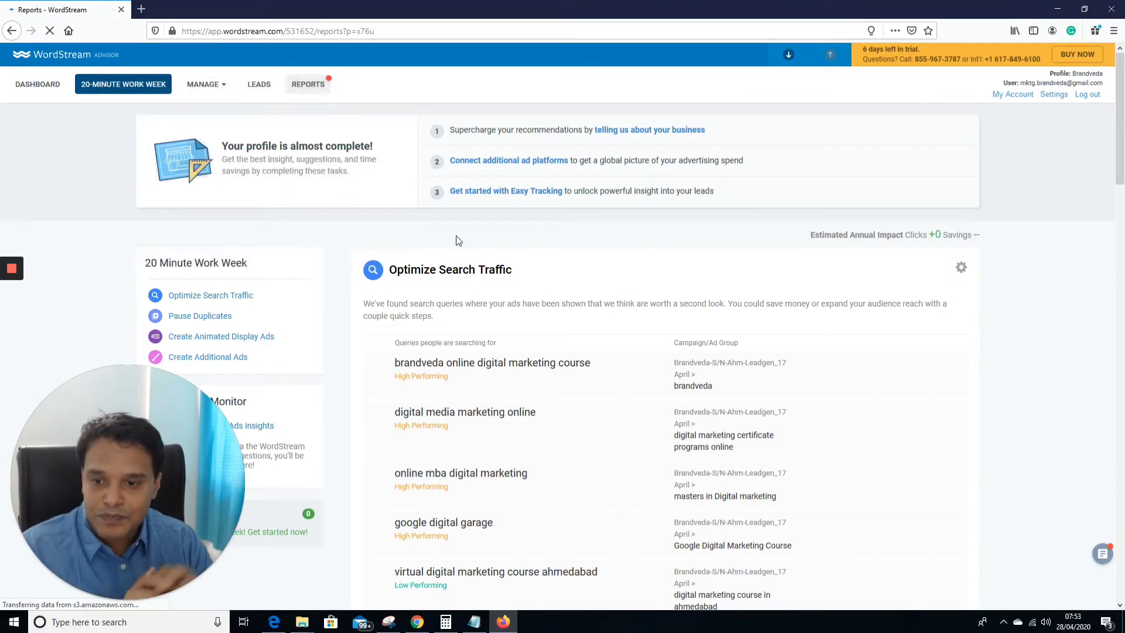
pyautogui.scroll(-4, 516, 329)
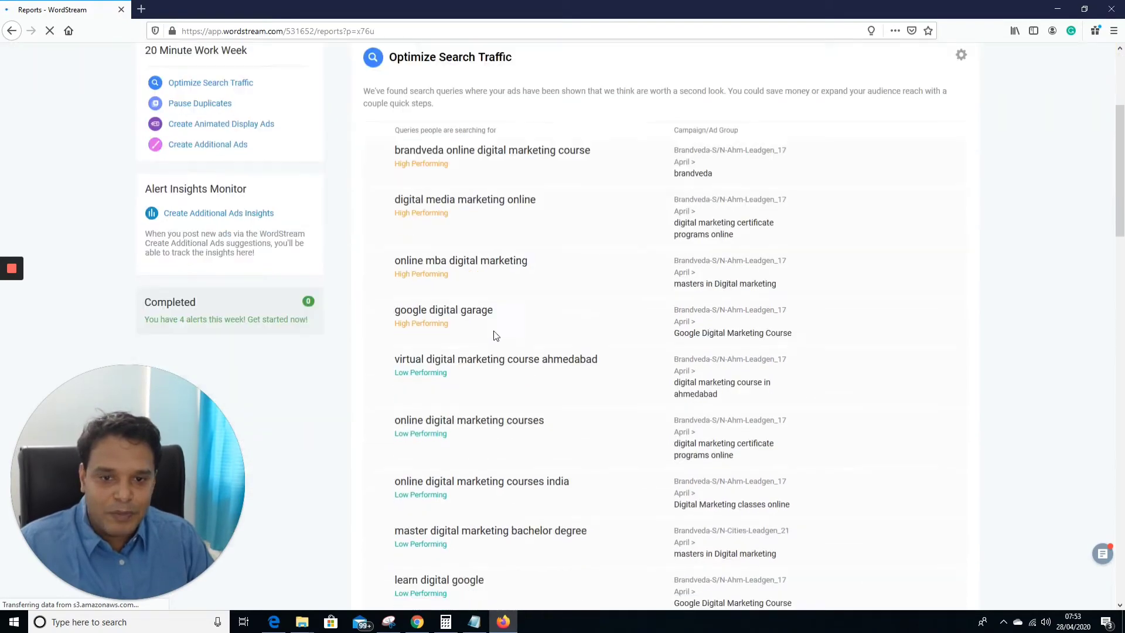
pyautogui.scroll(4, 494, 386)
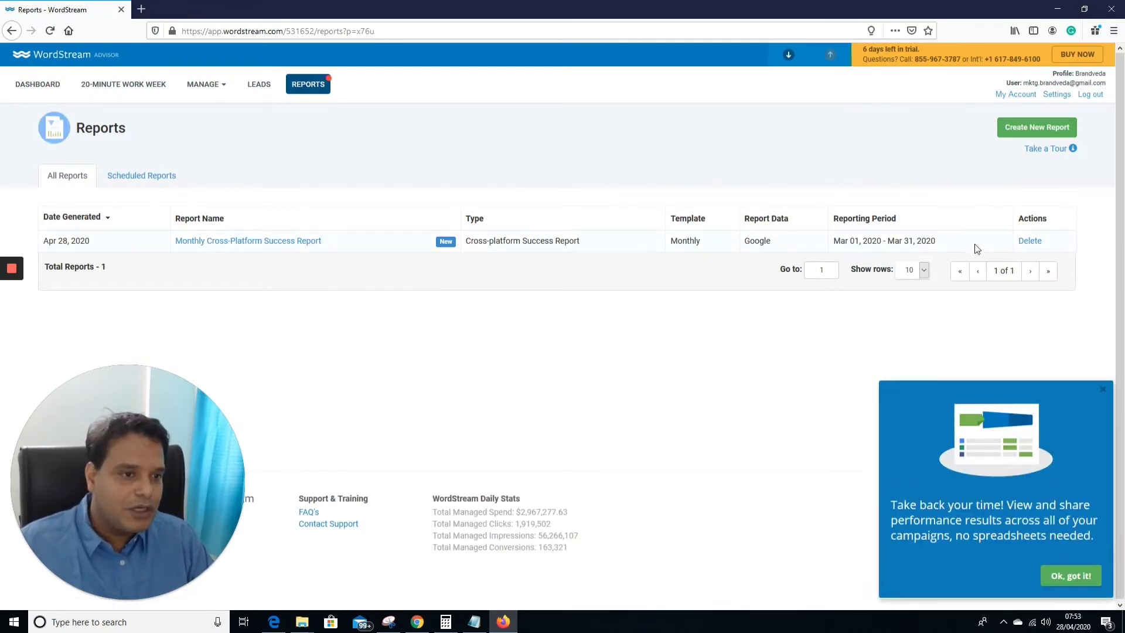
pyautogui.click(1101, 391)
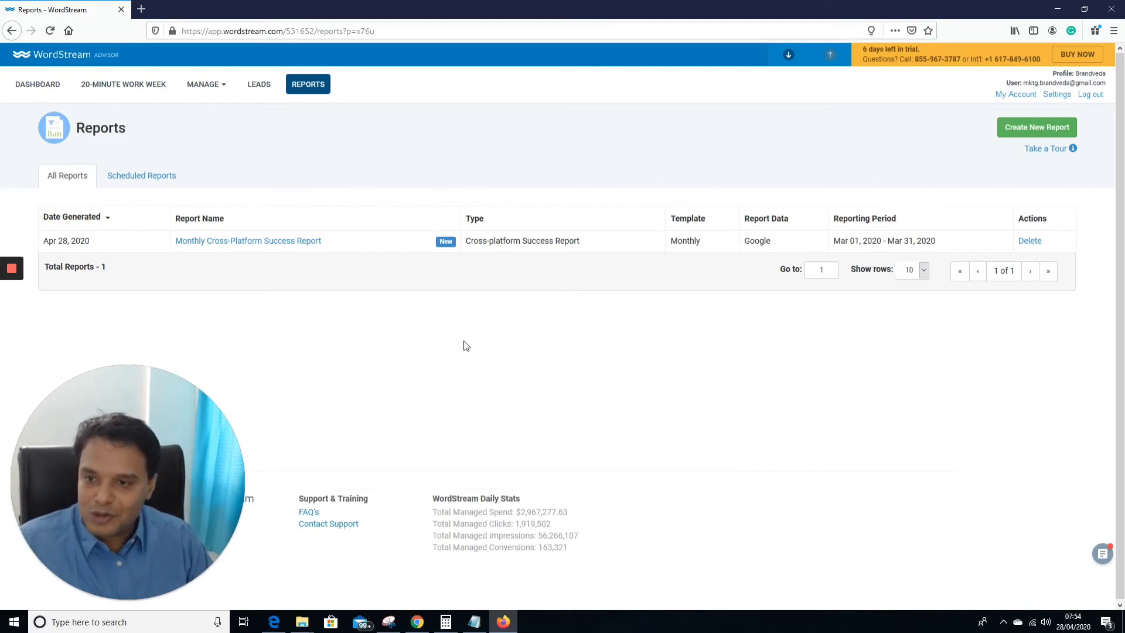
pyautogui.click(268, 246)
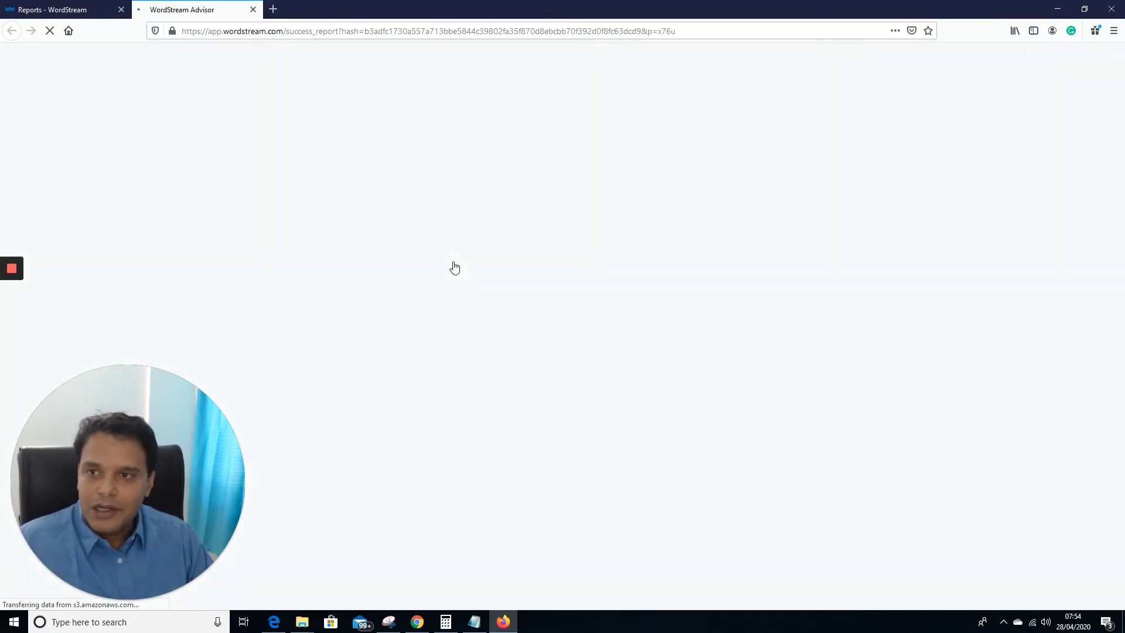
# Review the performance funnel and report data of the Monthly Cross-Platform Success Report once it has loaded.
pyautogui.click(73, 10)
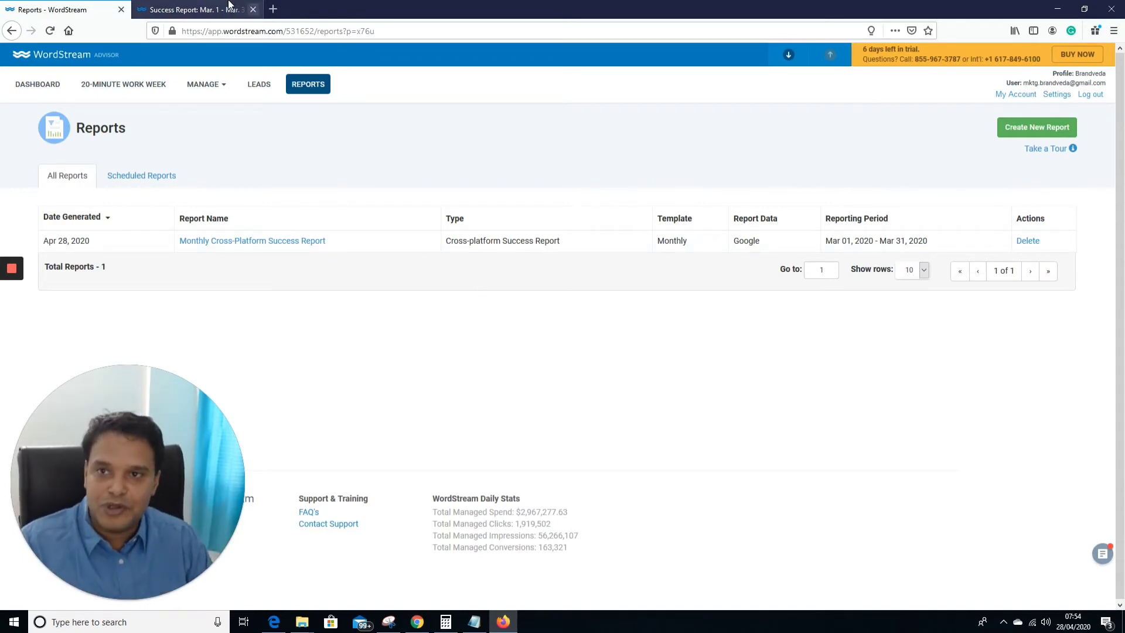
pyautogui.click(200, 11)
pyautogui.scroll(-2, 602, 303)
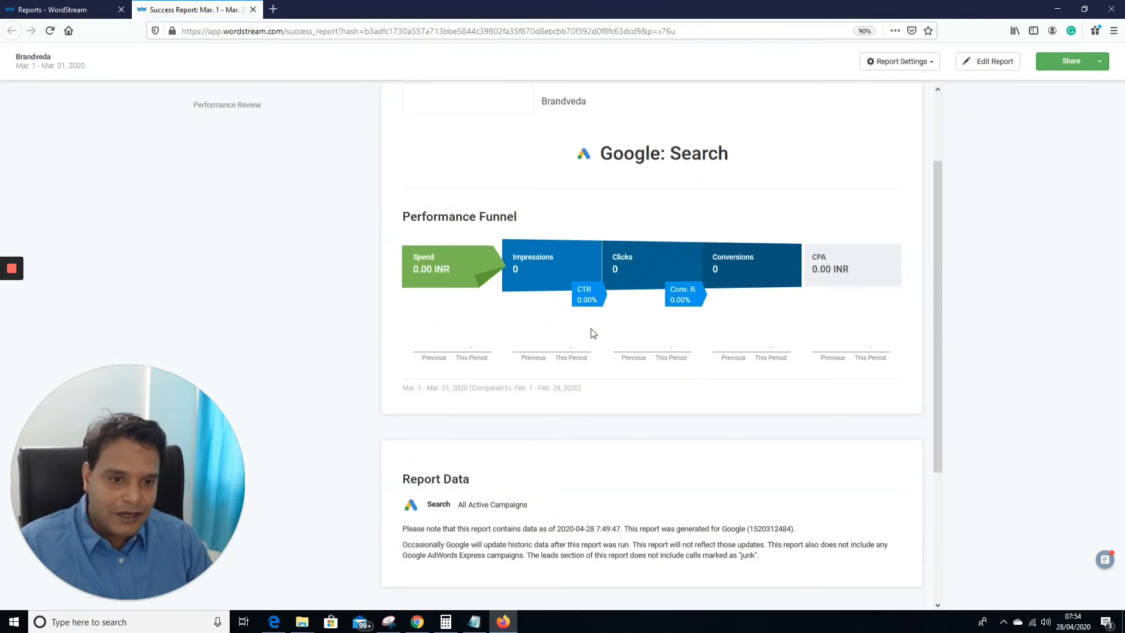
pyautogui.scroll(2, 585, 264)
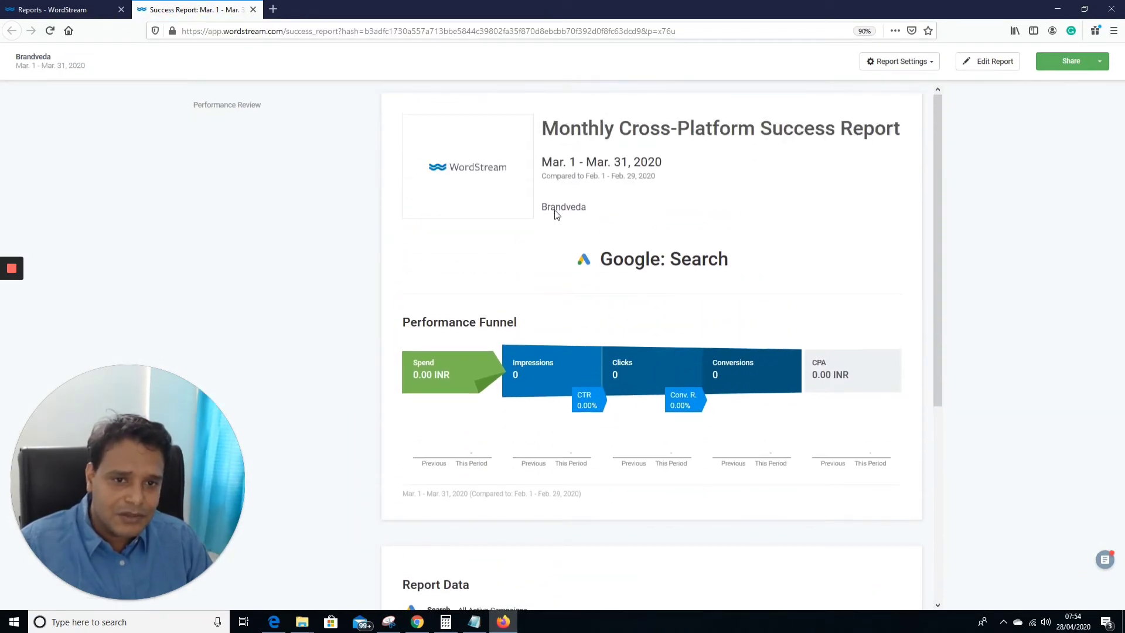
pyautogui.scroll(-5, 648, 231)
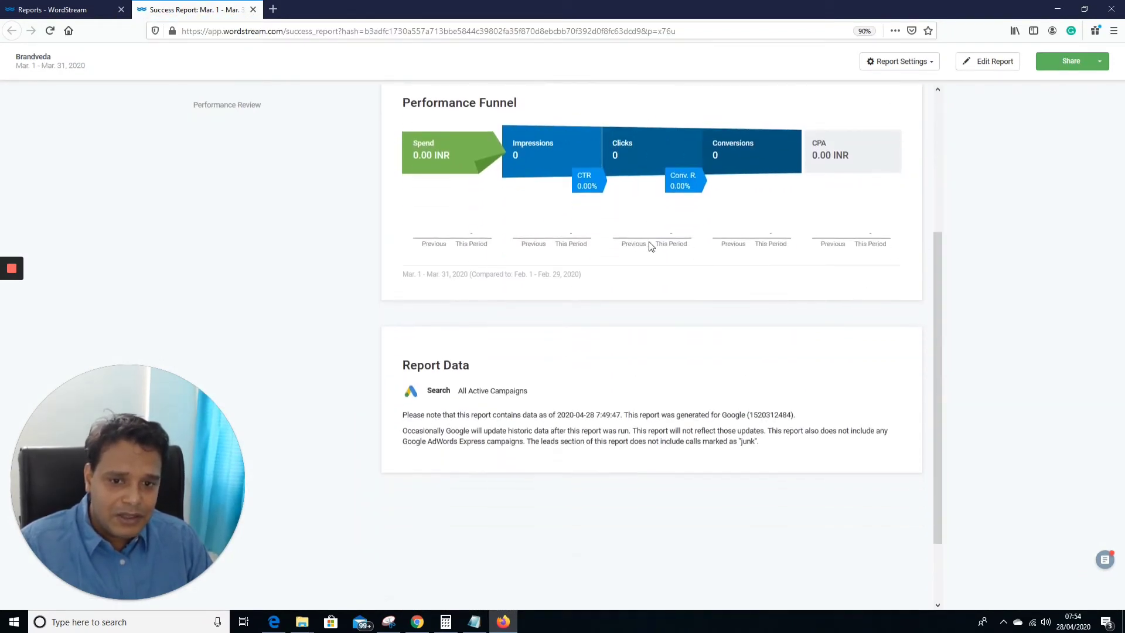
pyautogui.scroll(2, 649, 242)
pyautogui.scroll(2, 627, 258)
# Open the success report for editing, look through its section toggles and notes field, and save it.
pyautogui.click(984, 63)
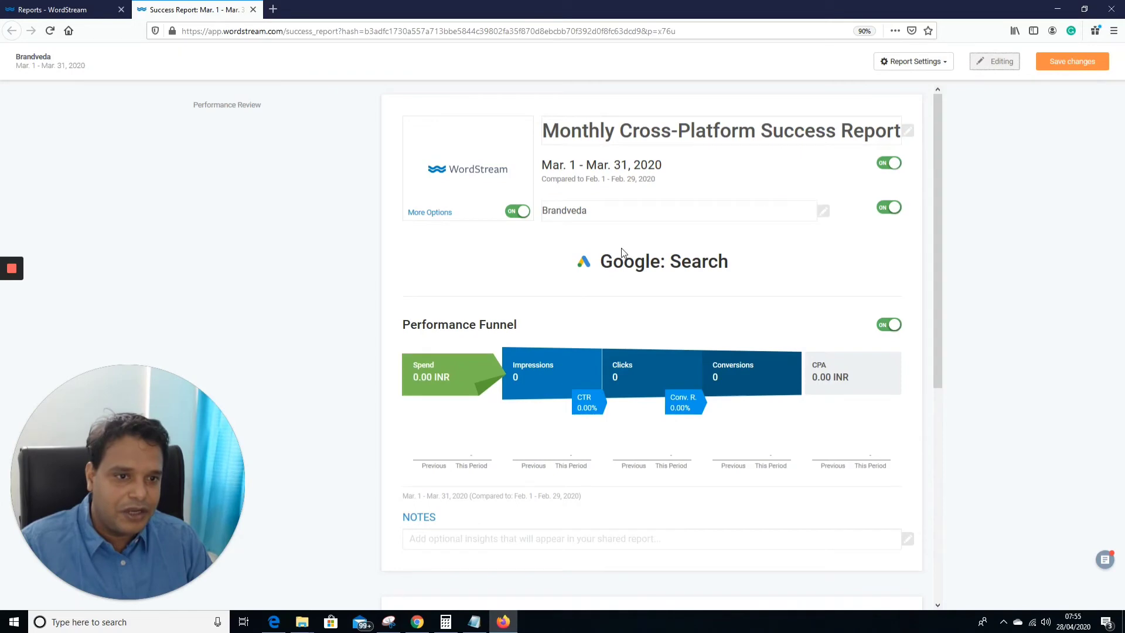
pyautogui.scroll(-3, 644, 257)
pyautogui.scroll(-1, 586, 257)
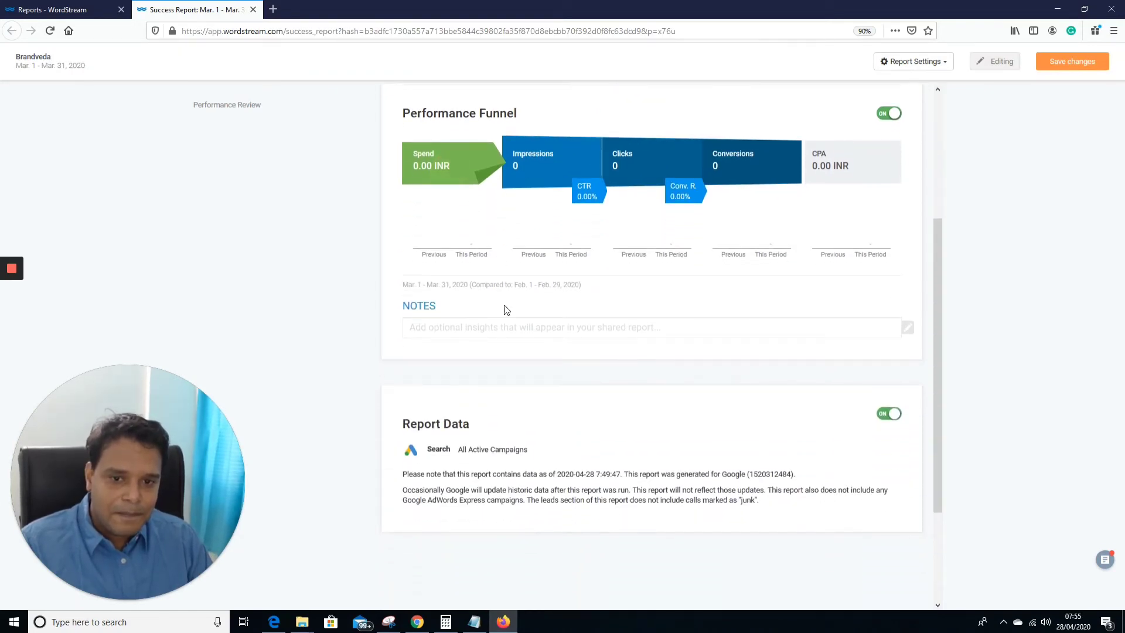
pyautogui.scroll(-2, 732, 339)
pyautogui.scroll(5, 984, 190)
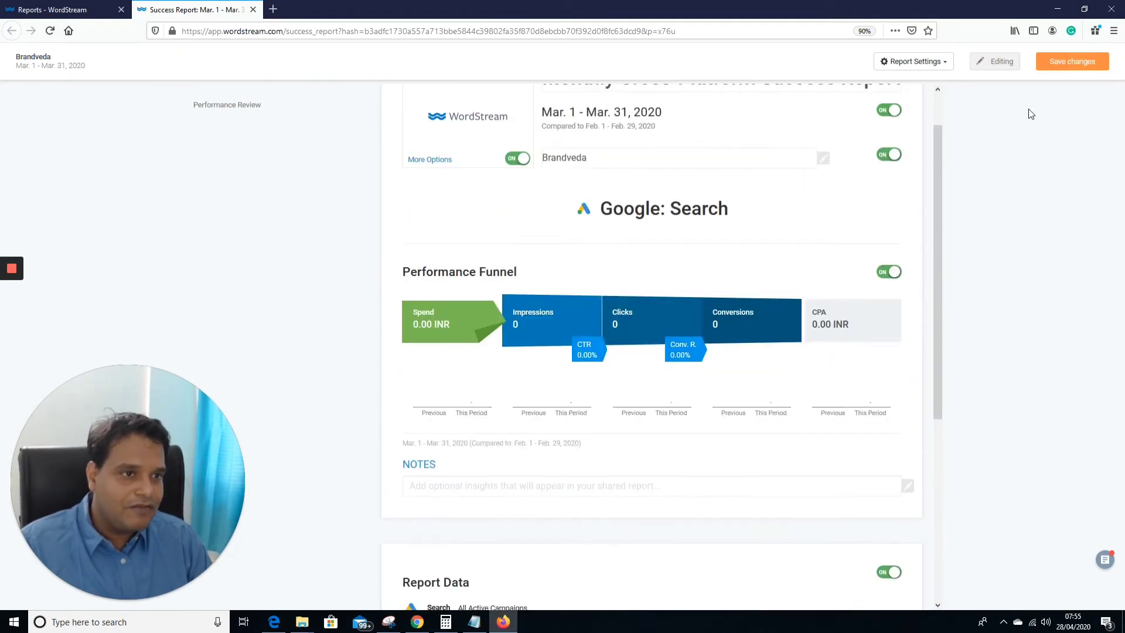
pyautogui.scroll(1, 685, 153)
pyautogui.click(1072, 61)
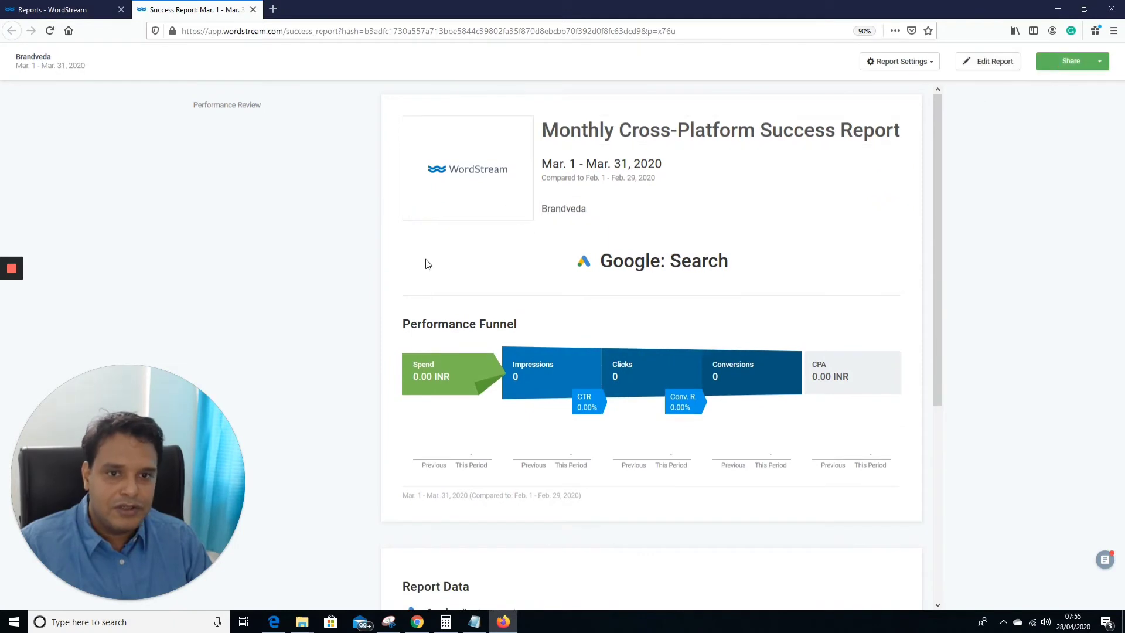
# Check the sharing options for the success report and look over its funnel and report data again.
pyautogui.click(1099, 61)
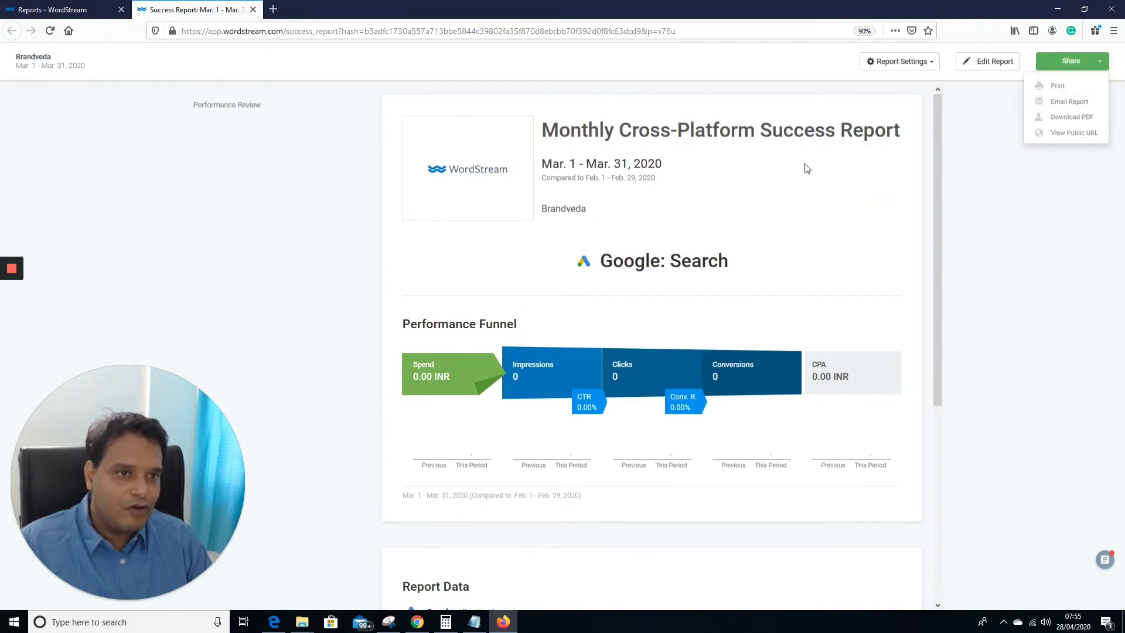
pyautogui.click(295, 195)
pyautogui.scroll(-2, 554, 270)
pyautogui.scroll(-3, 554, 270)
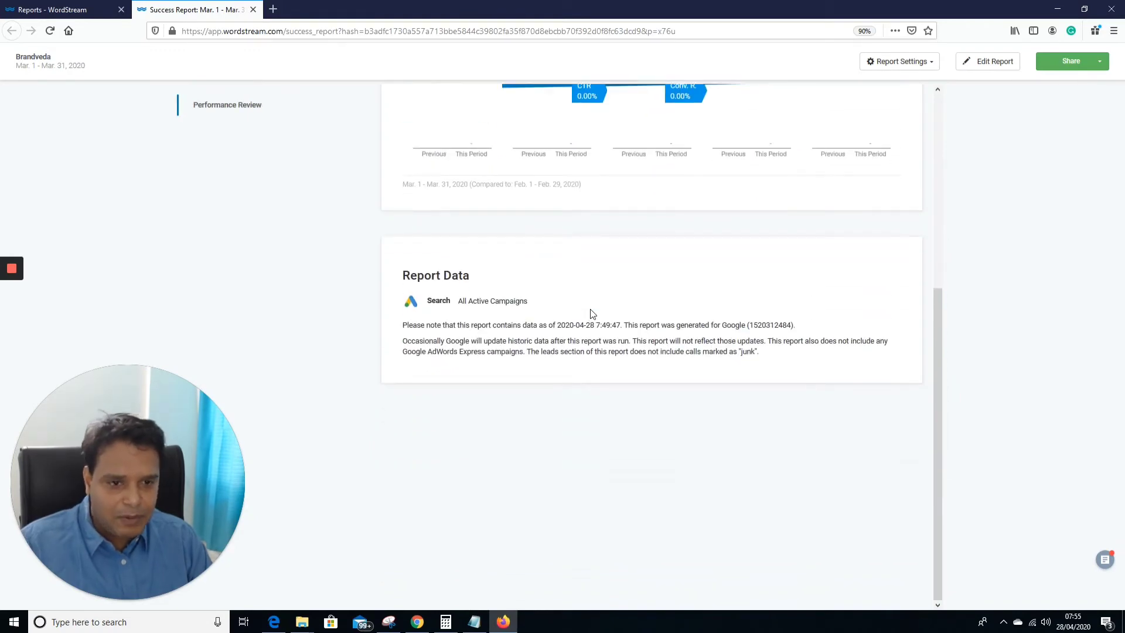
pyautogui.scroll(3, 319, 293)
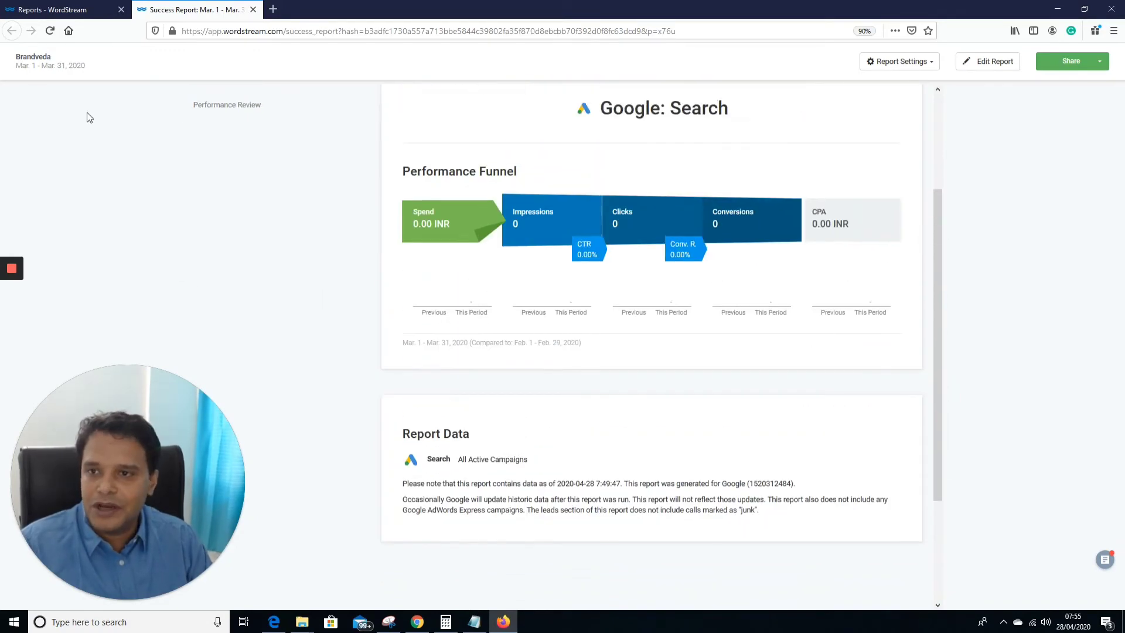
# Return to the WordStream reports list and open the Leads page.
pyautogui.click(59, 10)
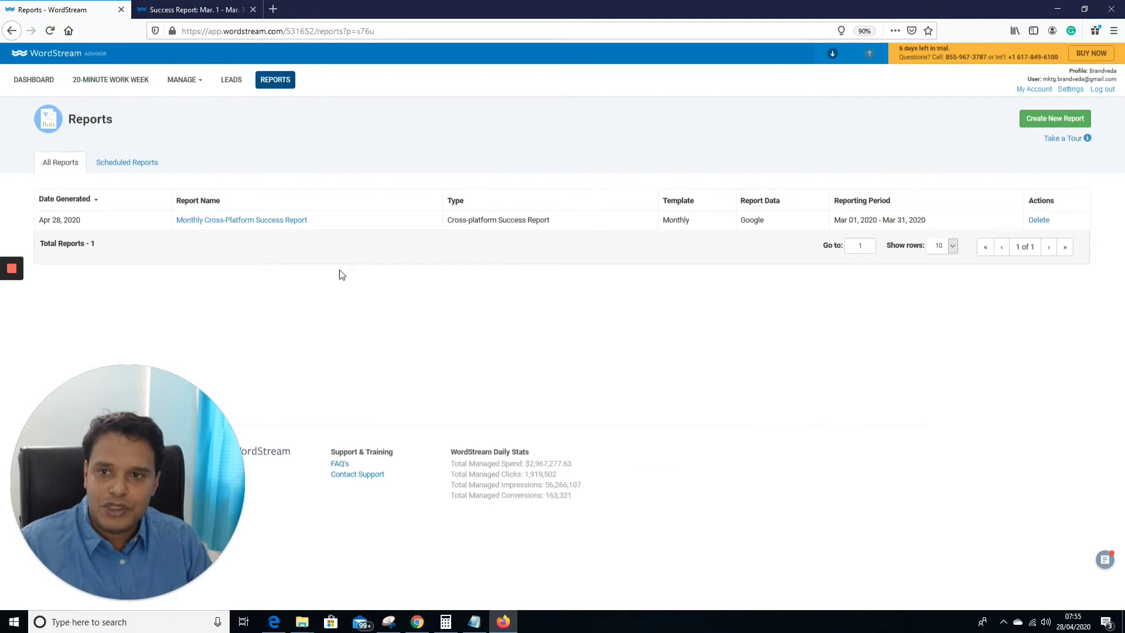
pyautogui.click(233, 85)
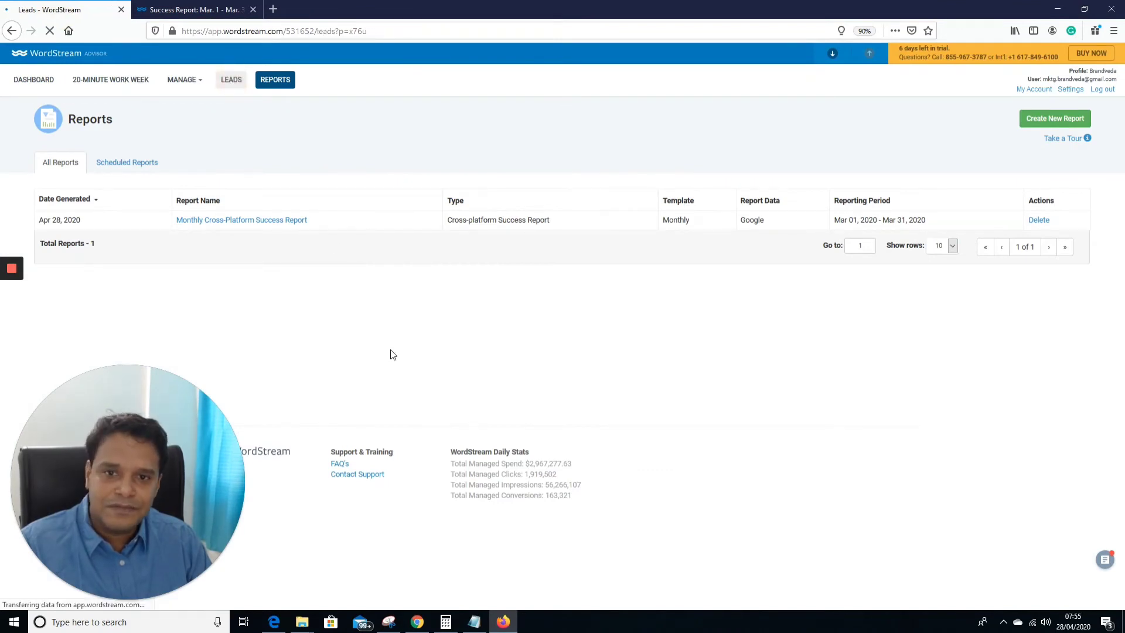
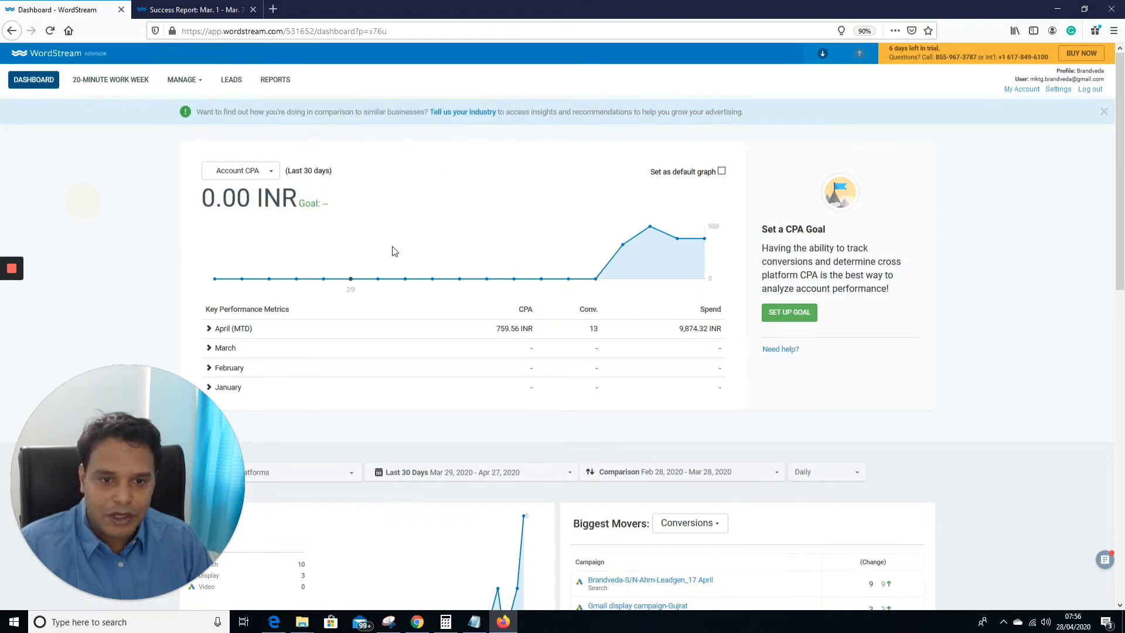
# Switch the dashboard's main graph to Conversions and review the daily conversions, metric trends and Biggest Movers.
pyautogui.click(254, 177)
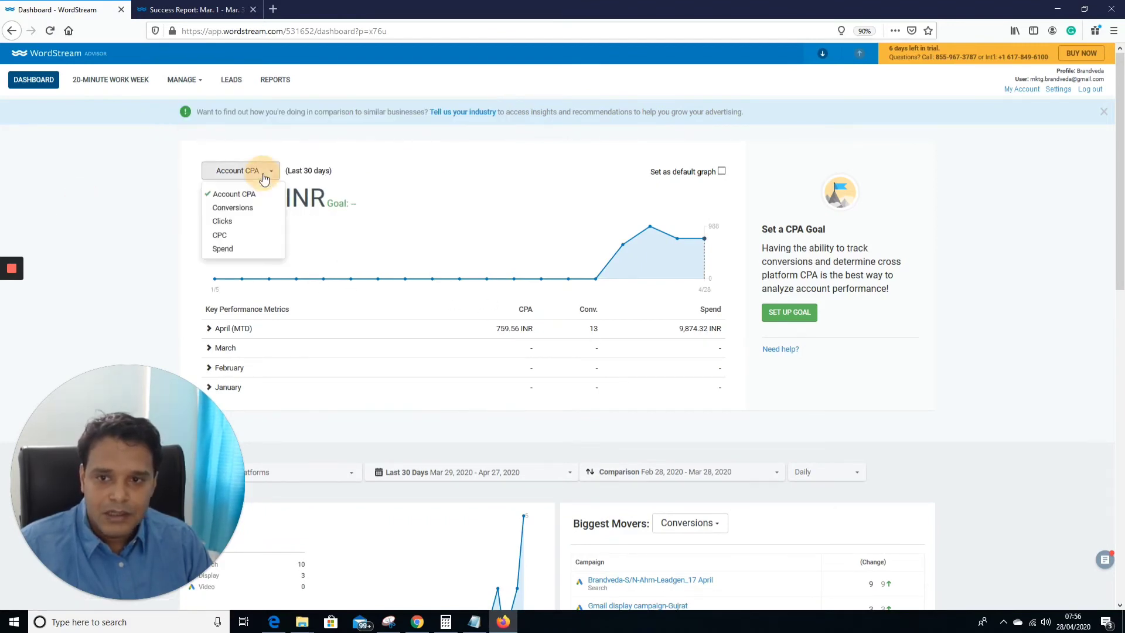
pyautogui.click(238, 207)
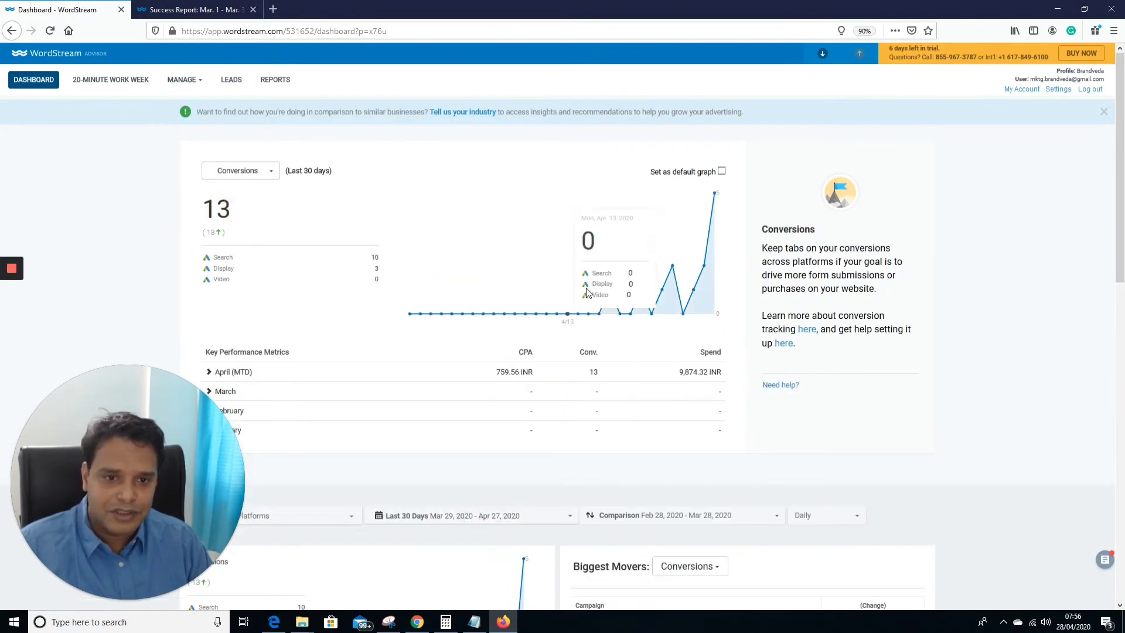
pyautogui.moveTo(713, 225)
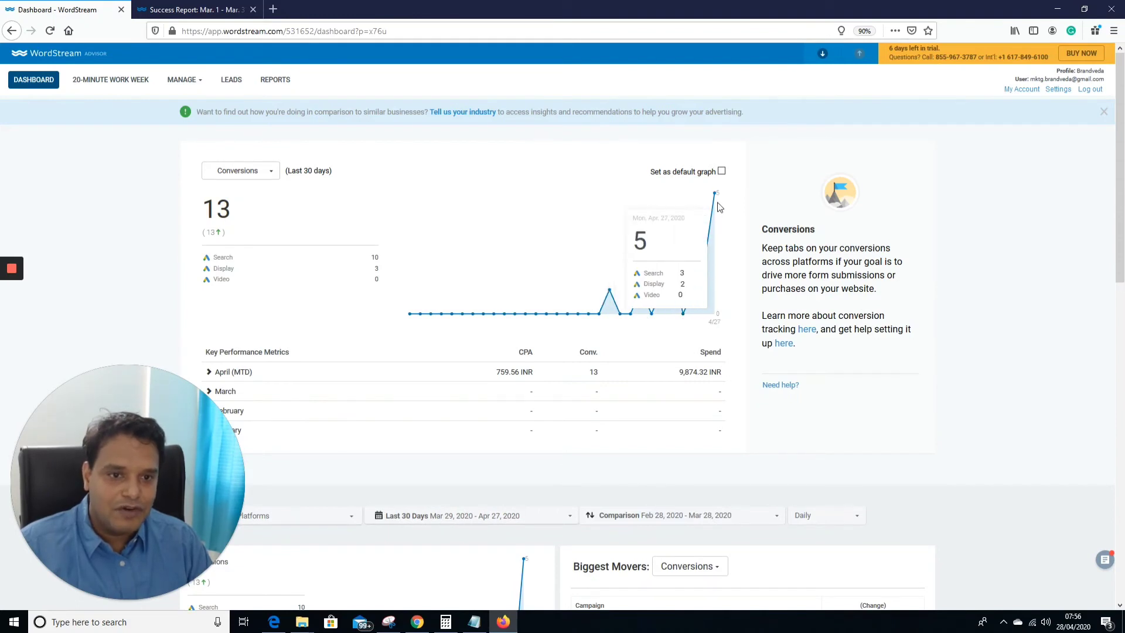
pyautogui.scroll(-5, 504, 325)
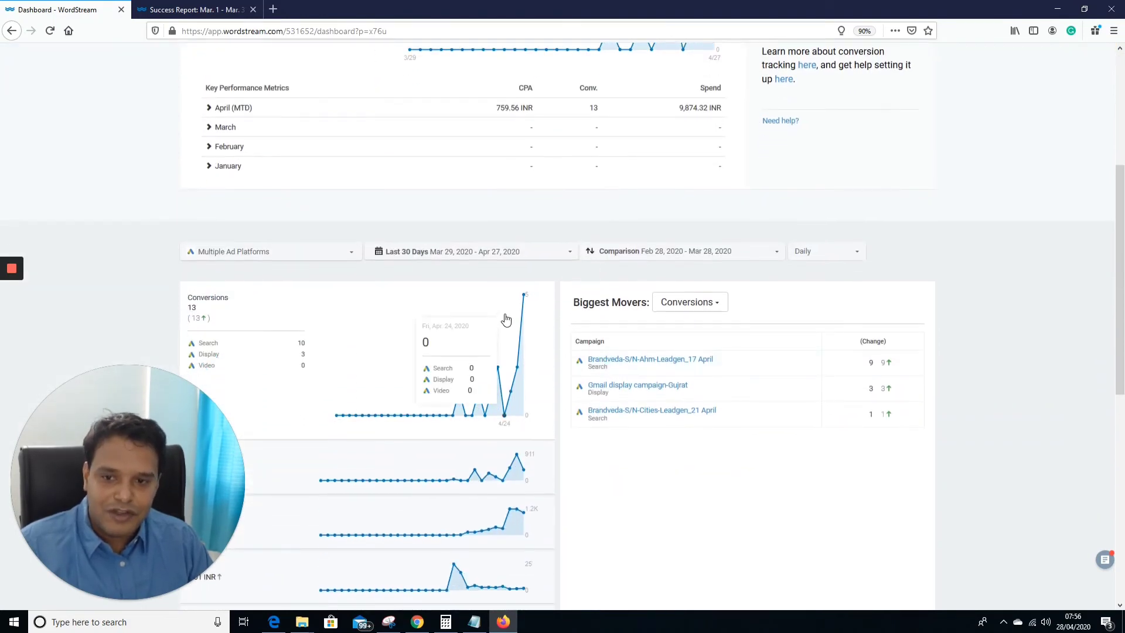
pyautogui.scroll(-3, 422, 334)
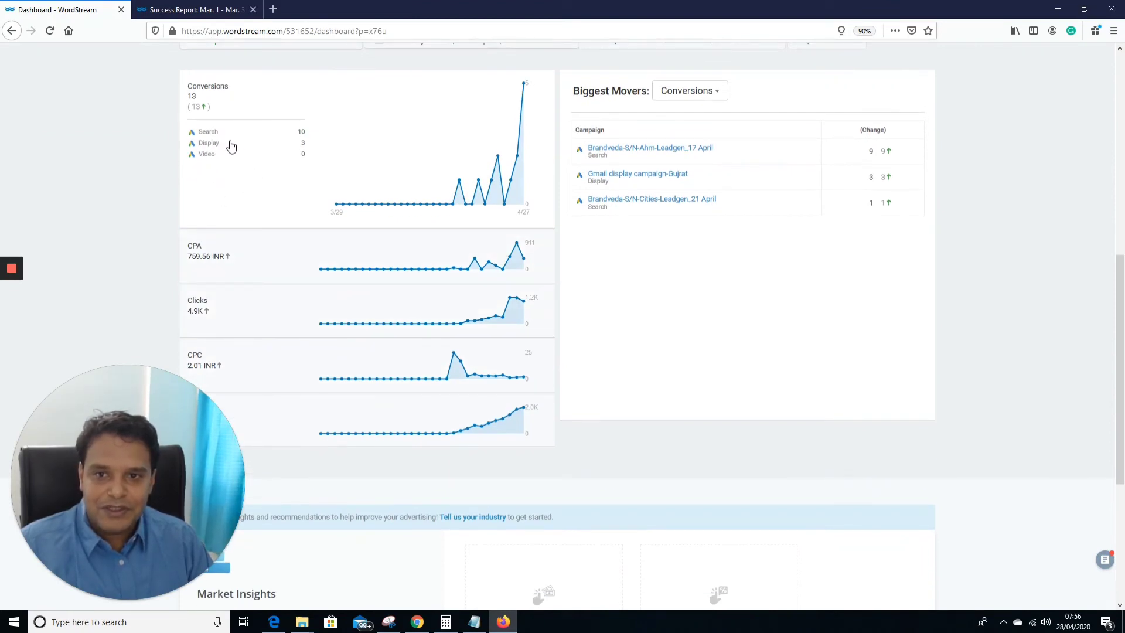
# Set the Market Insights industry to Jobs & Education by searching for "educa", and save it.
pyautogui.scroll(-1, 291, 228)
pyautogui.scroll(-3, 320, 285)
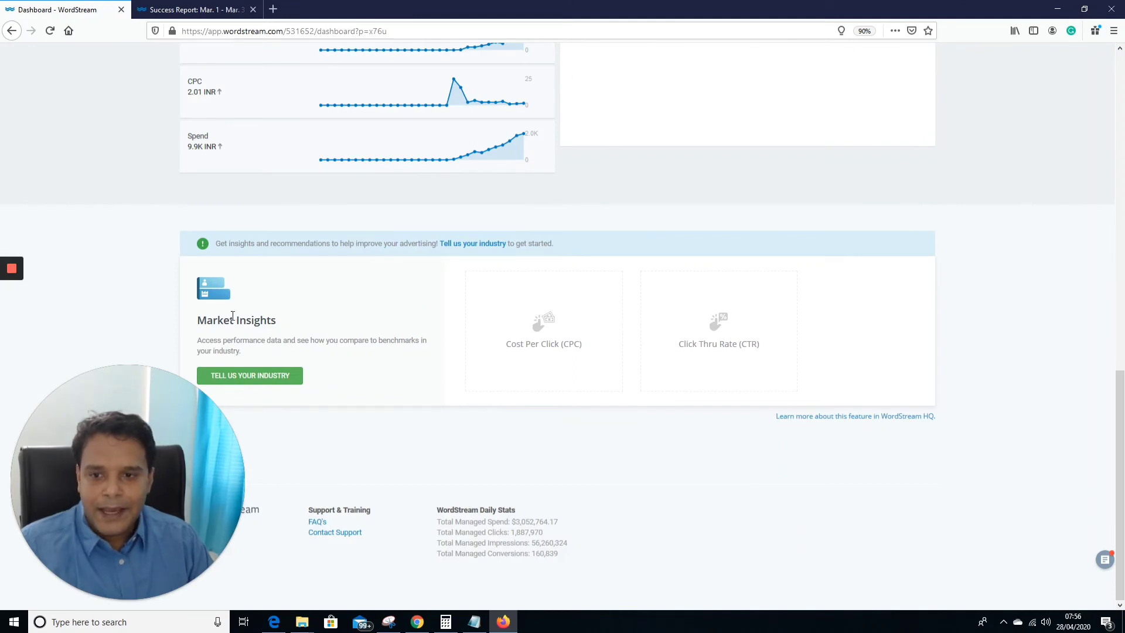
pyautogui.click(260, 382)
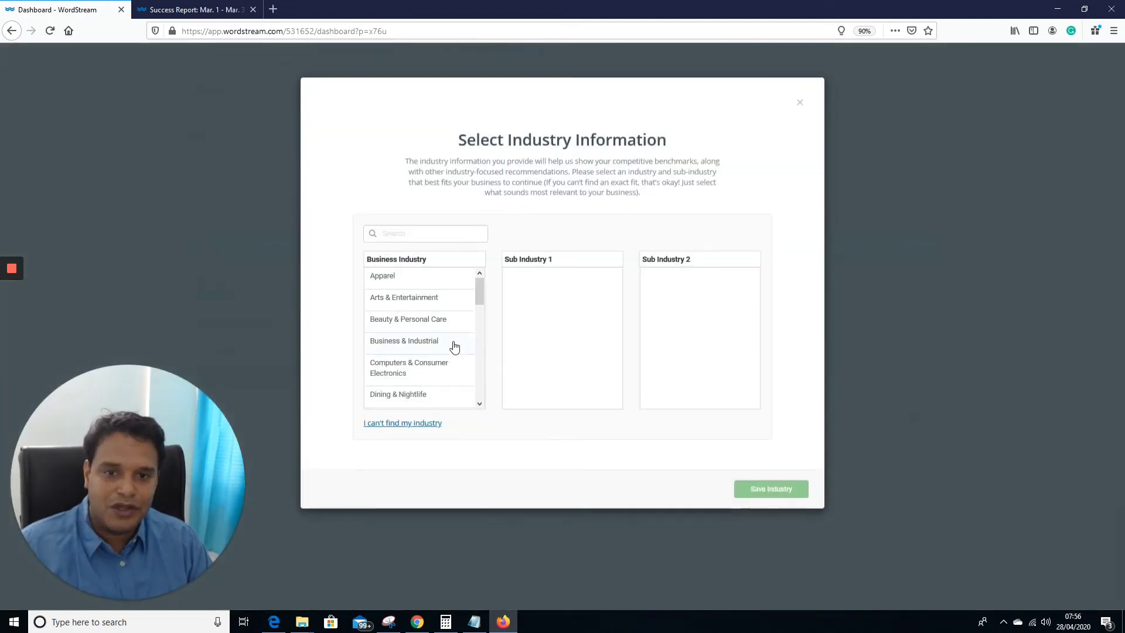
pyautogui.click(413, 237)
pyautogui.write('educa')
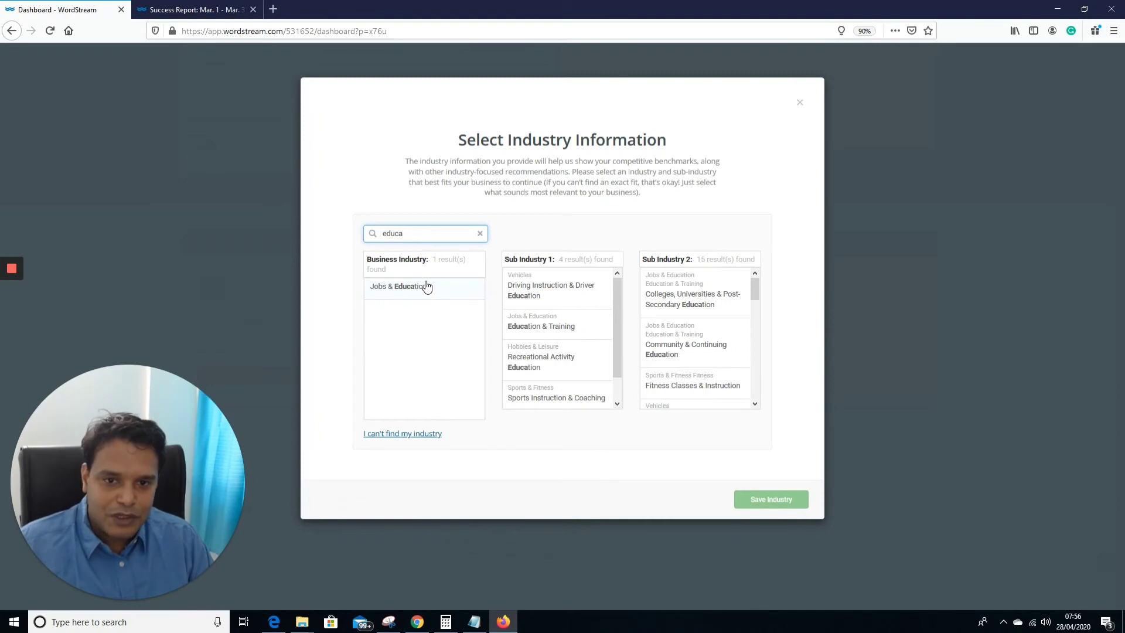
pyautogui.click(426, 286)
pyautogui.click(788, 499)
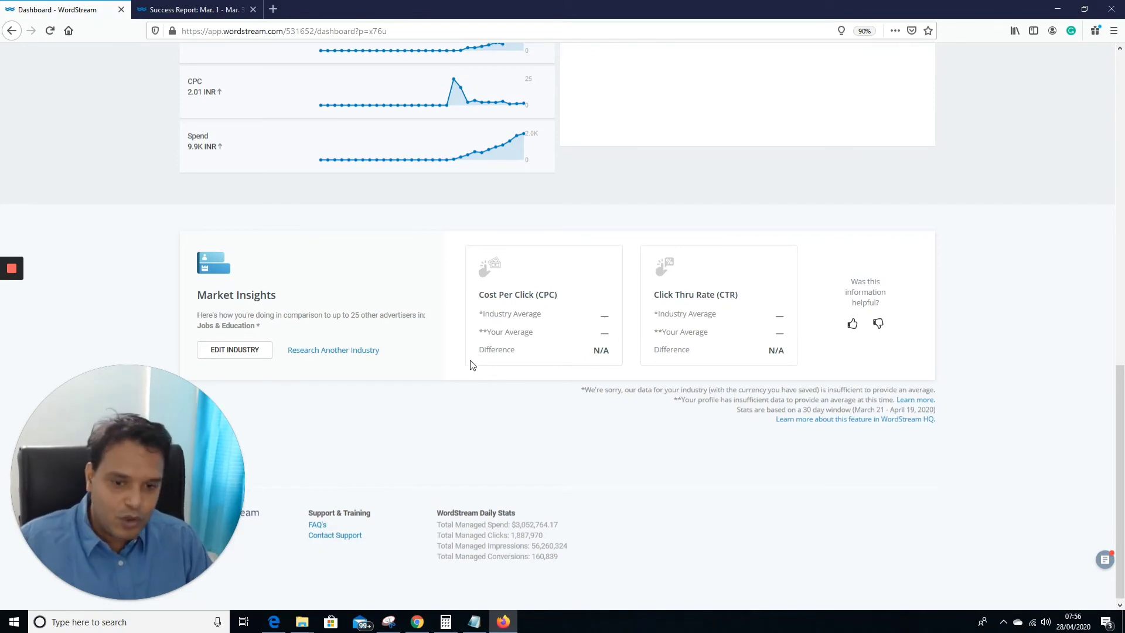
# Review the Market Insights comparison of cost per click and click-through rate, and return to the dashboard's conversions overview.
pyautogui.scroll(-1, 471, 365)
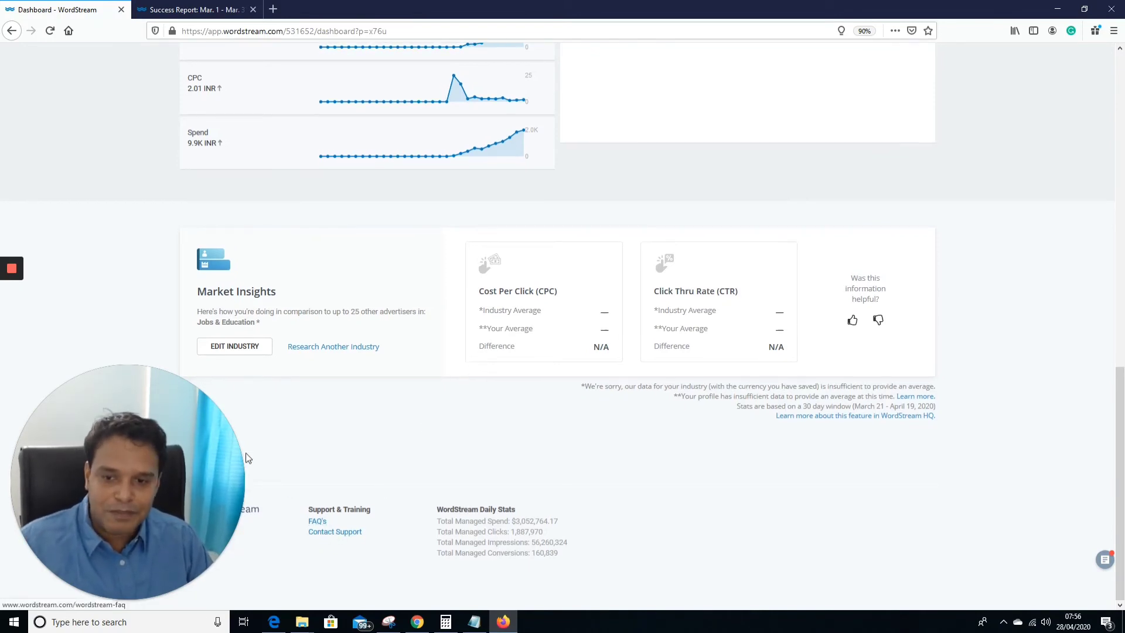
pyautogui.moveTo(152, 416); pyautogui.dragTo(149, 173)
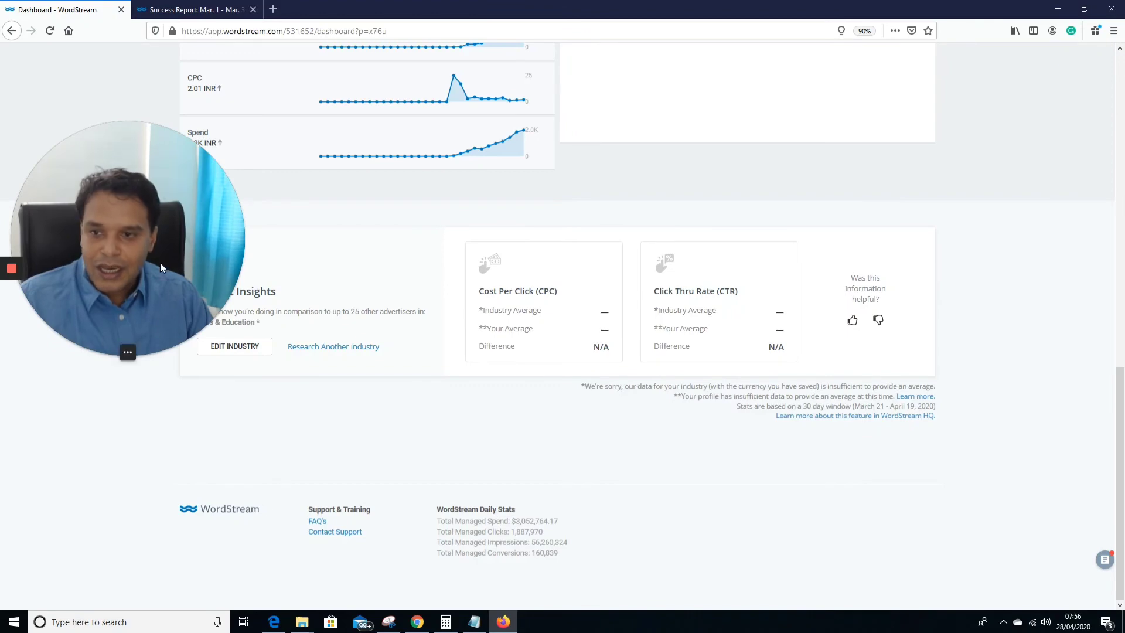
pyautogui.moveTo(160, 268); pyautogui.dragTo(160, 510)
pyautogui.scroll(2, 614, 382)
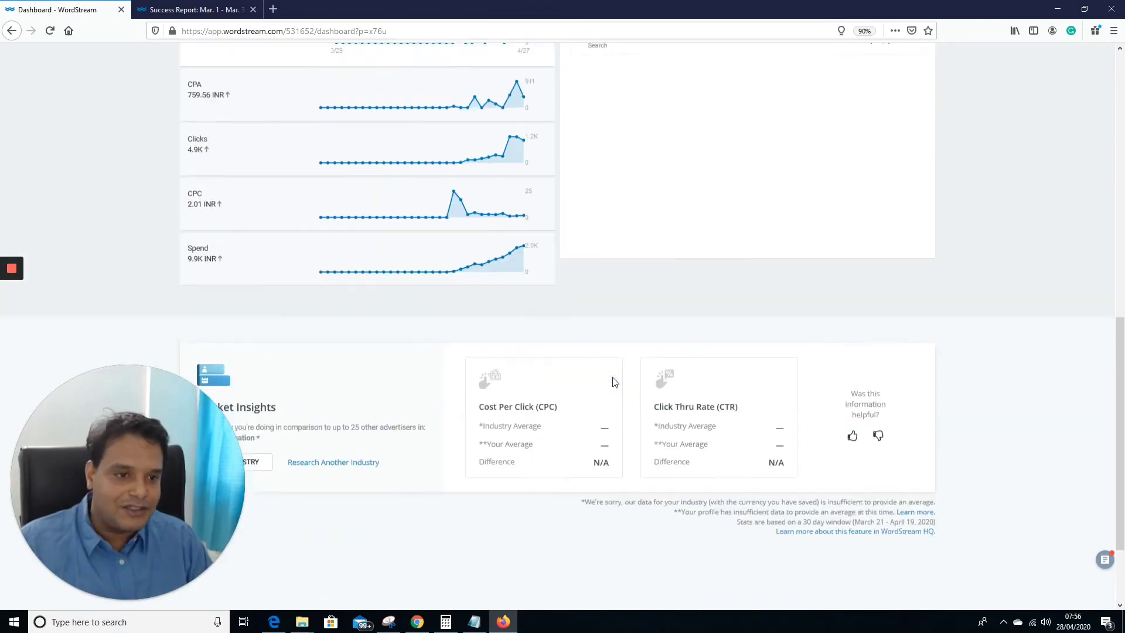
pyautogui.scroll(10, 614, 382)
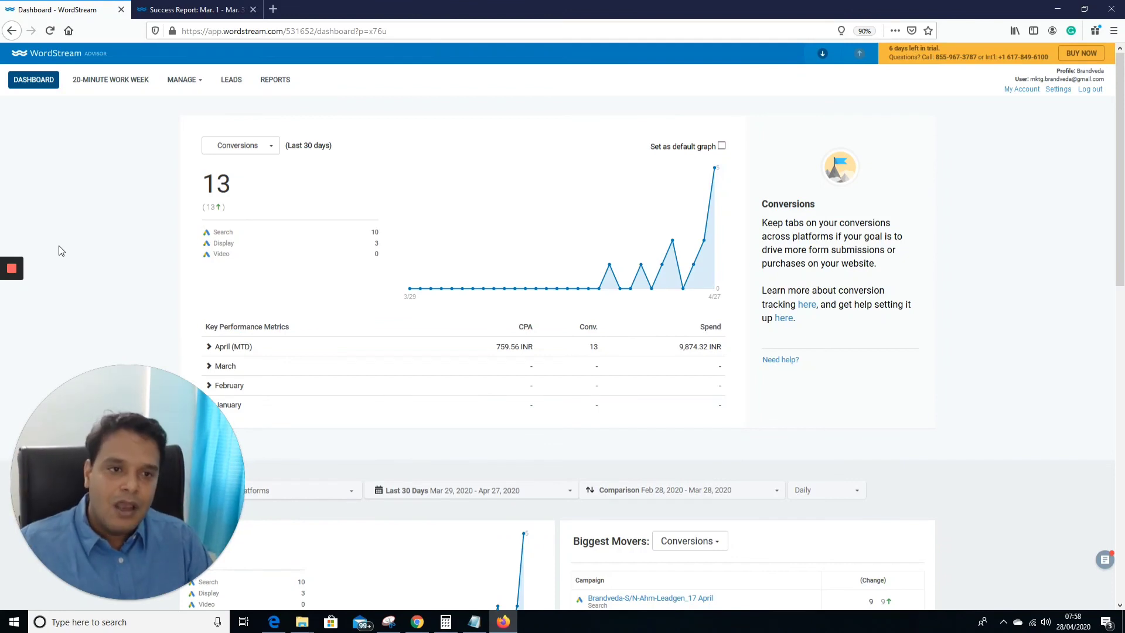
pyautogui.moveTo(14, 273)
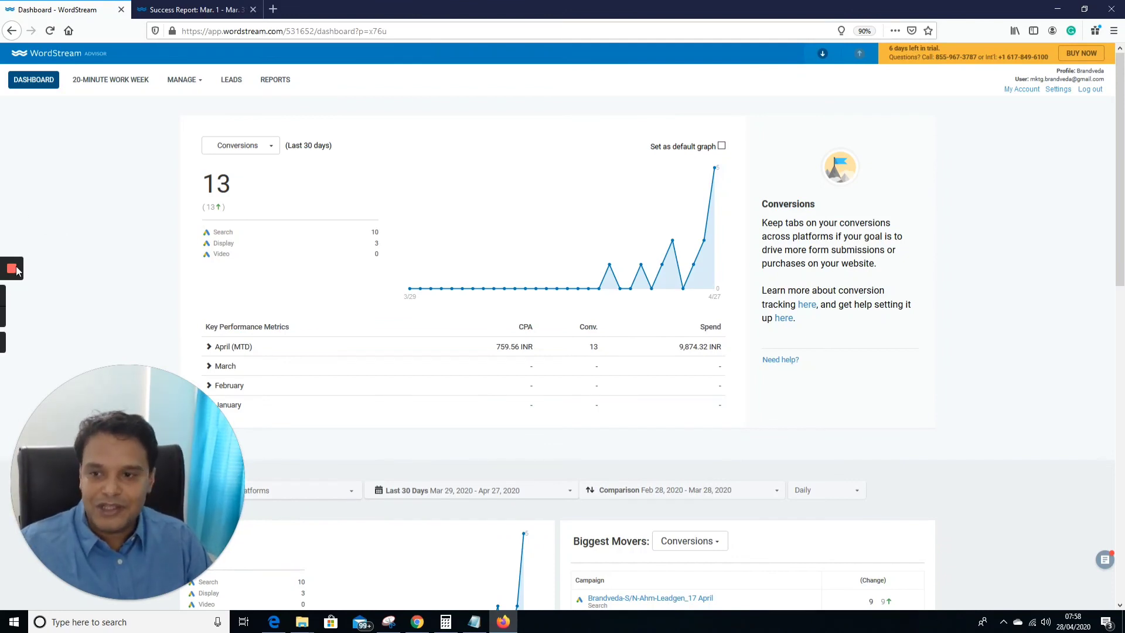